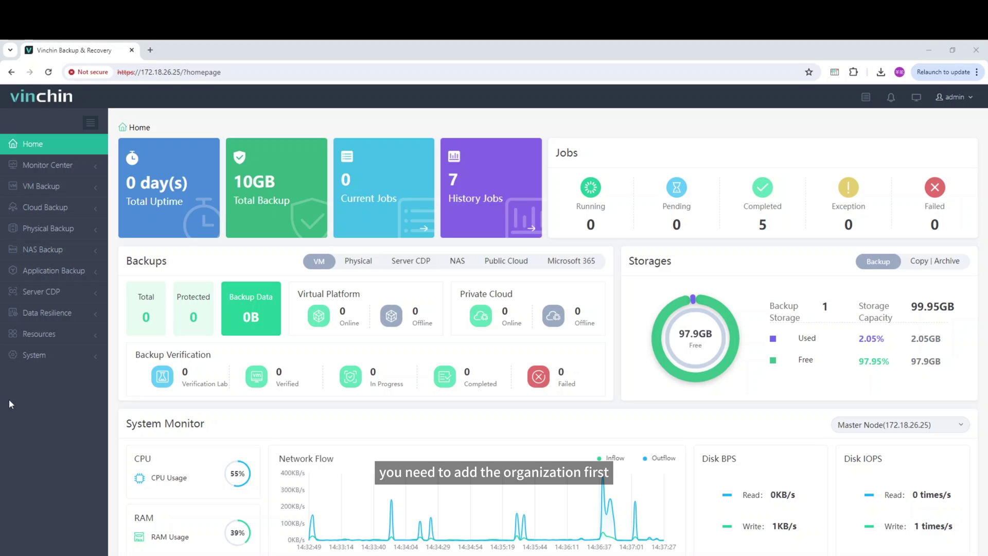
- Go to Resources > M365 Organizations in the sidebar
left_click(78, 335)
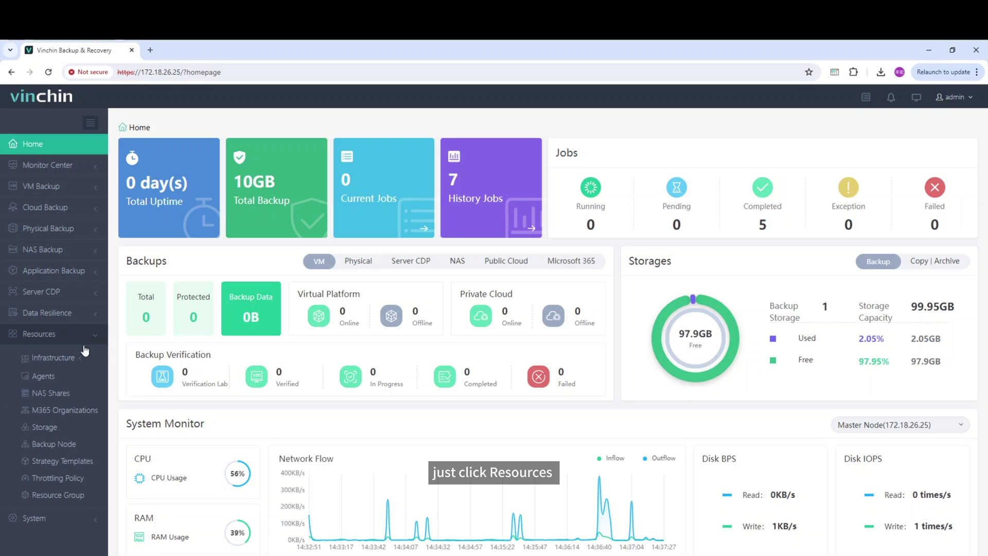
left_click(79, 416)
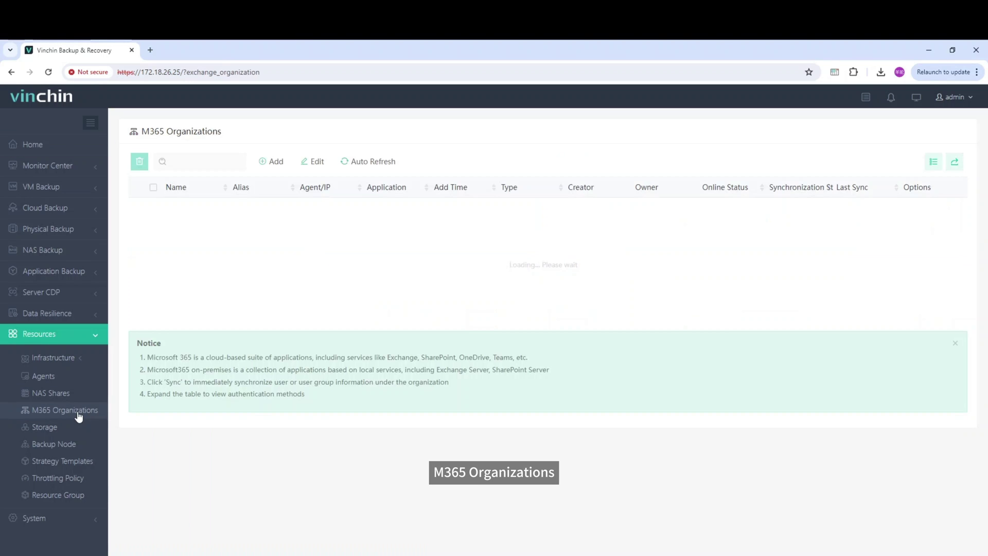
- Begin adding a new organization with the Local Version region selected
left_click(274, 162)
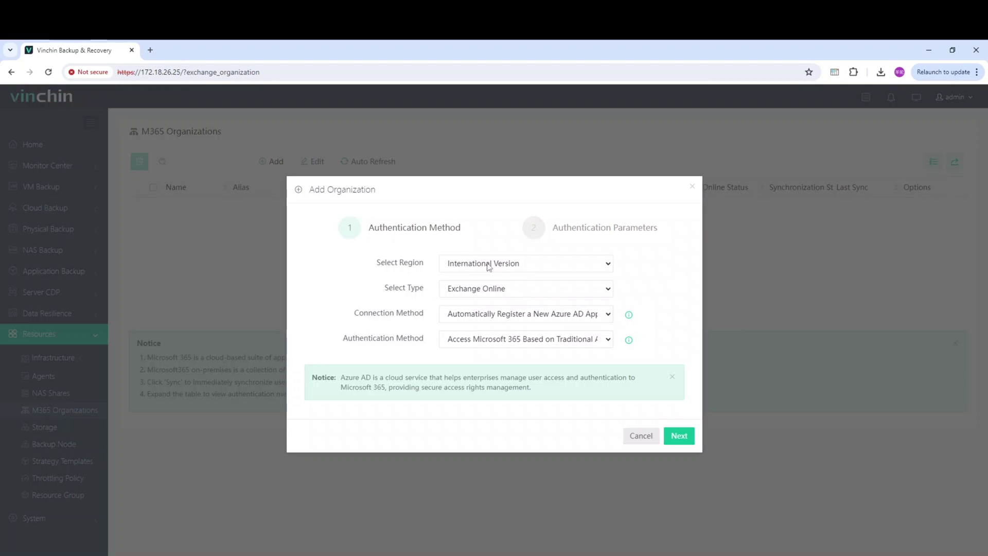
left_click(503, 266)
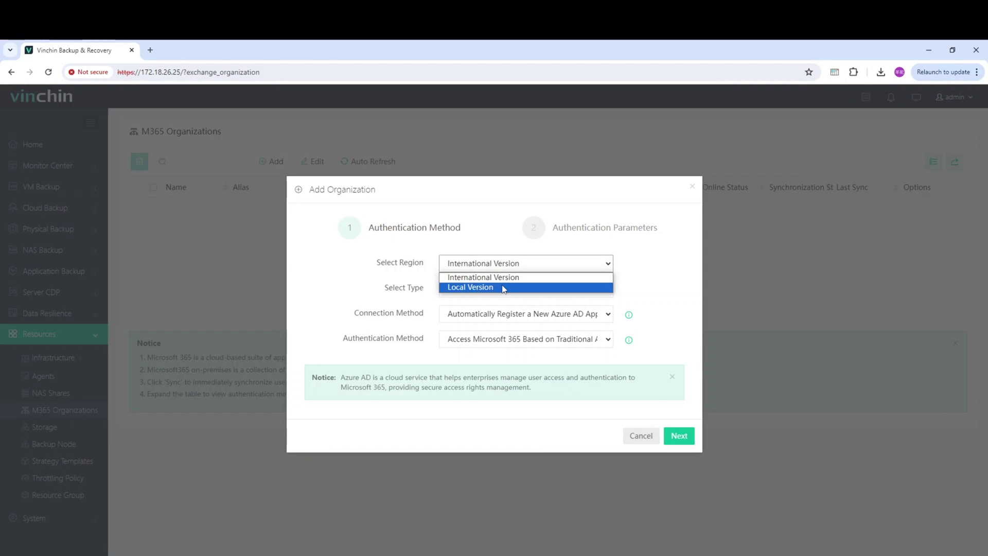
left_click(503, 287)
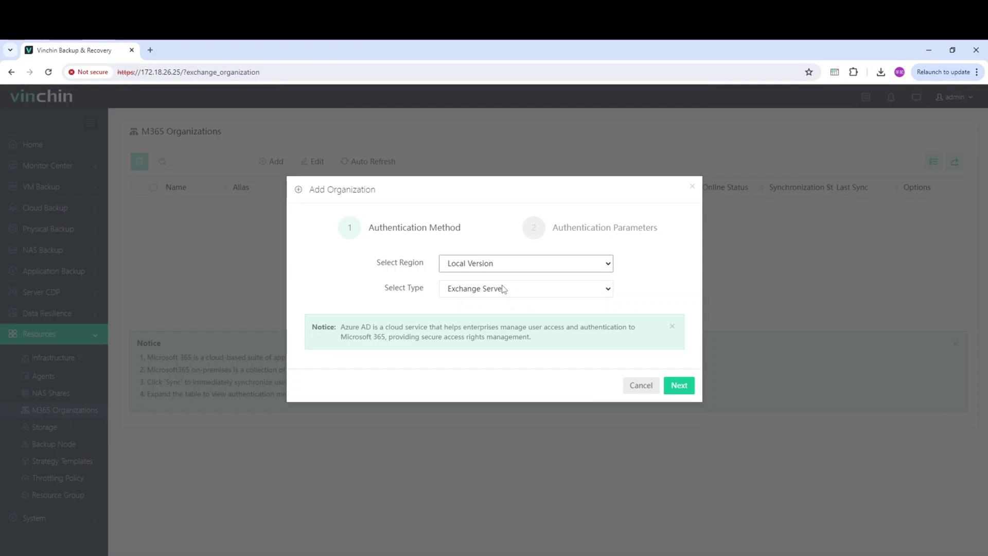
left_click(679, 386)
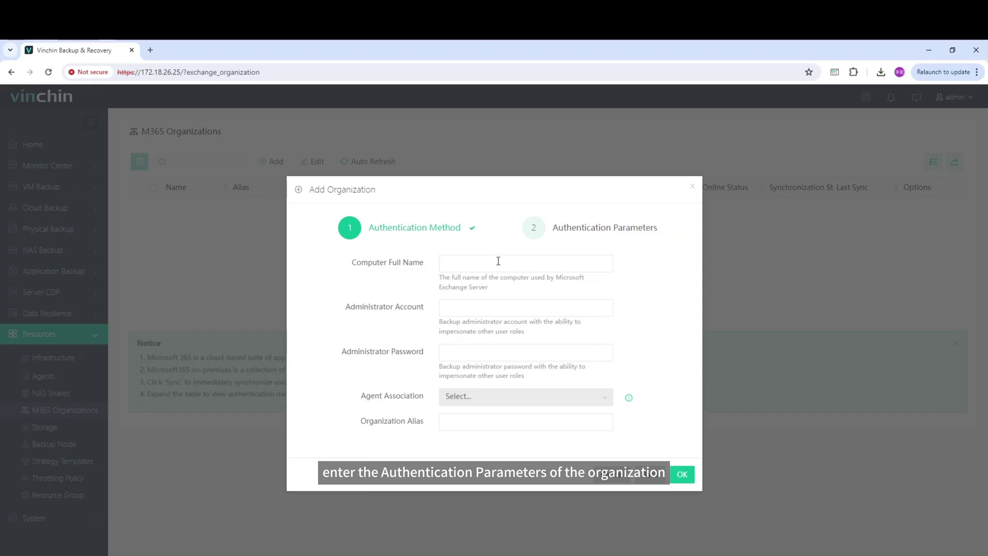
- Enter ExchangeServer.adserver.com, the administrator account and password, and associate agent EXCHANGESERVER(172.18.26.29)
left_click(499, 263)
type("E")
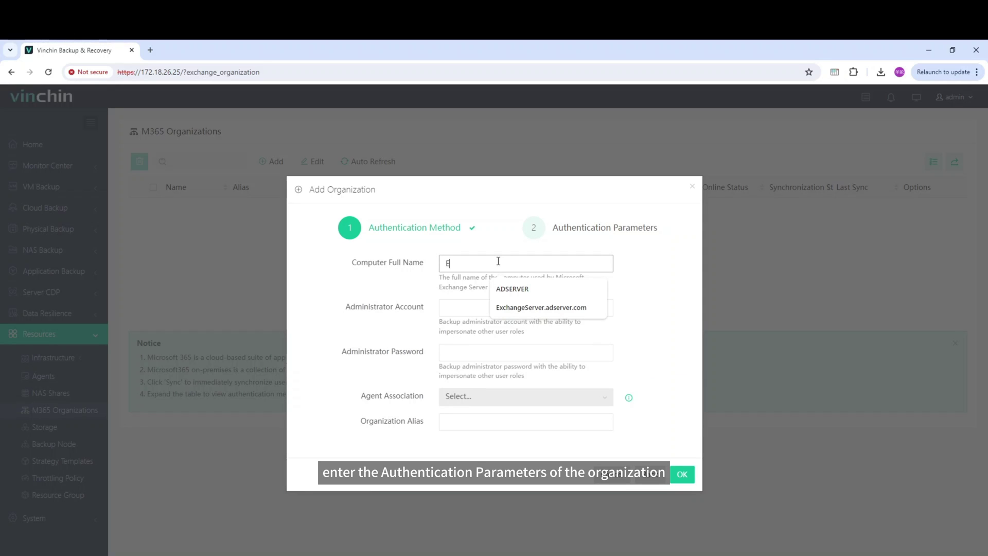
type("xchange")
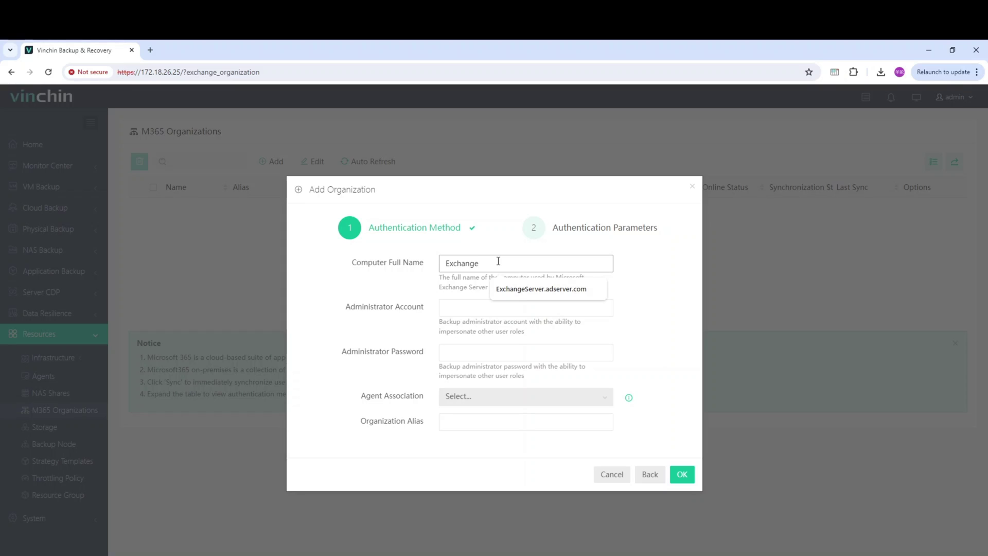
type("Server.adserver.com")
key("Tab")
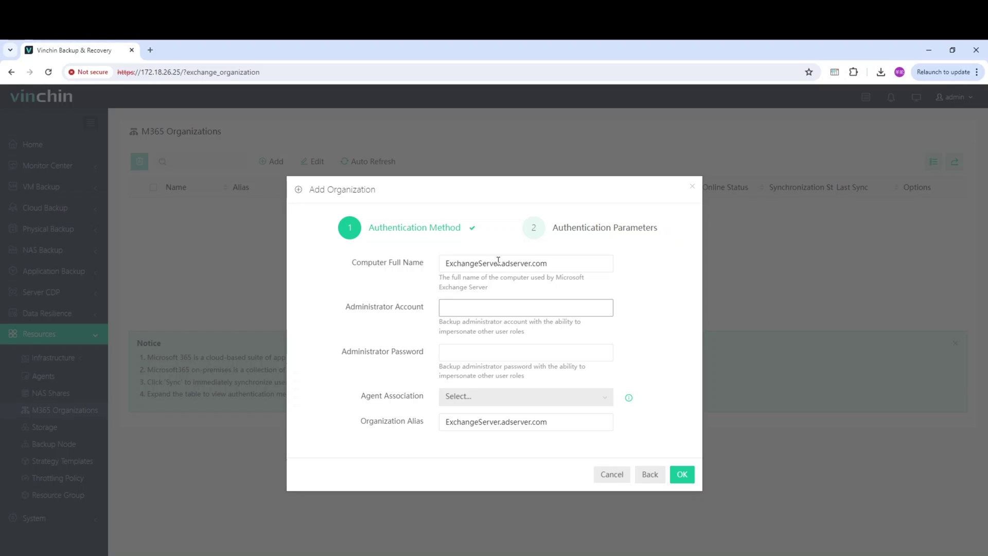
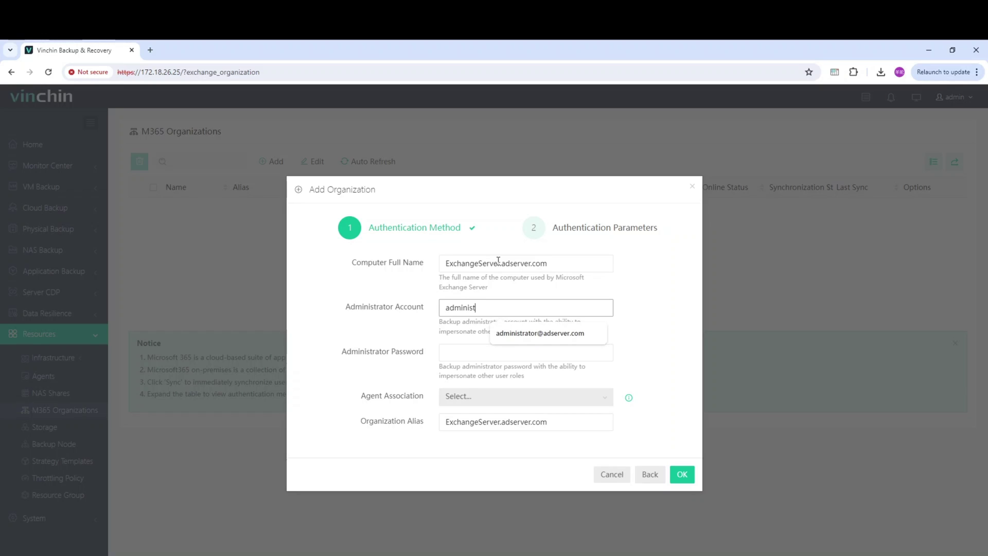
key("Tab")
type("••••••")
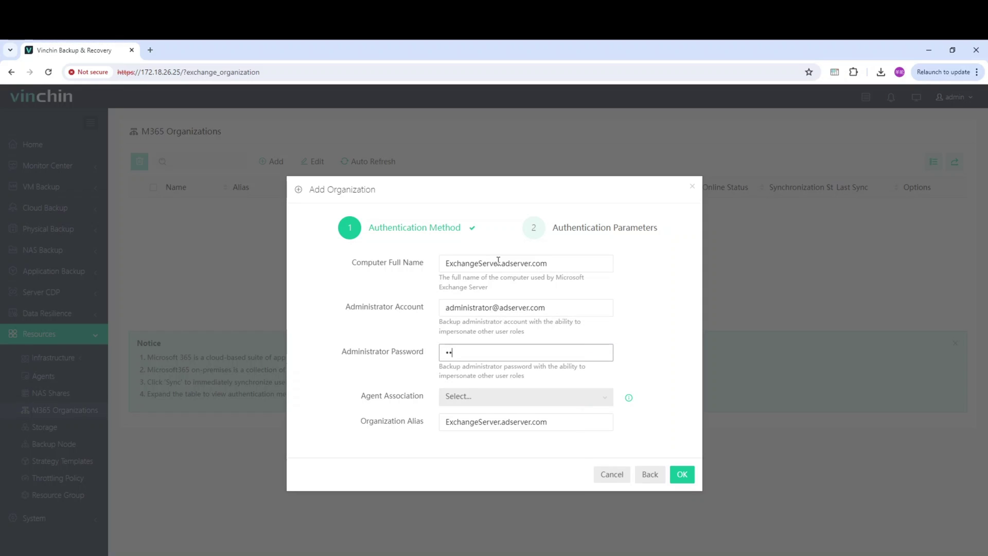
type("•••••")
left_click(500, 401)
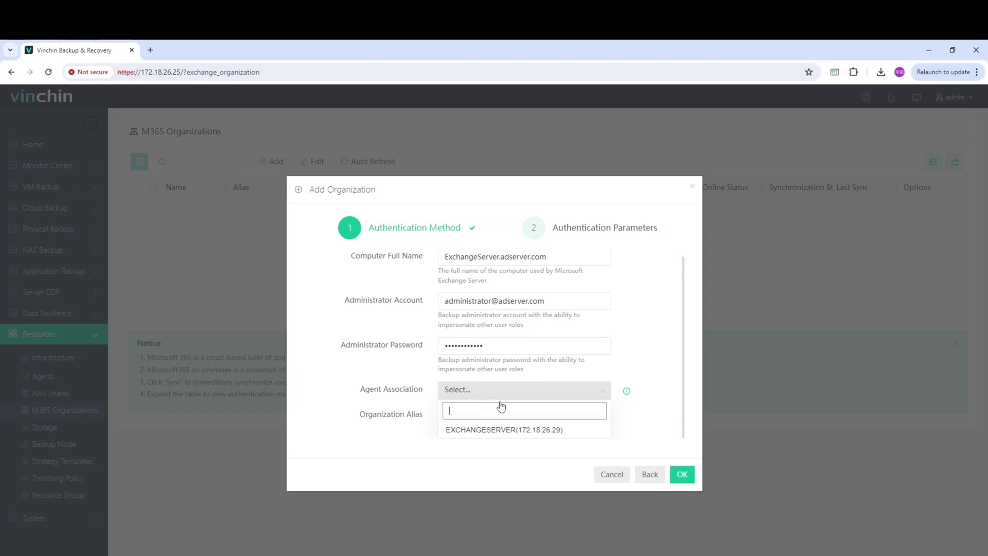
left_click(508, 430)
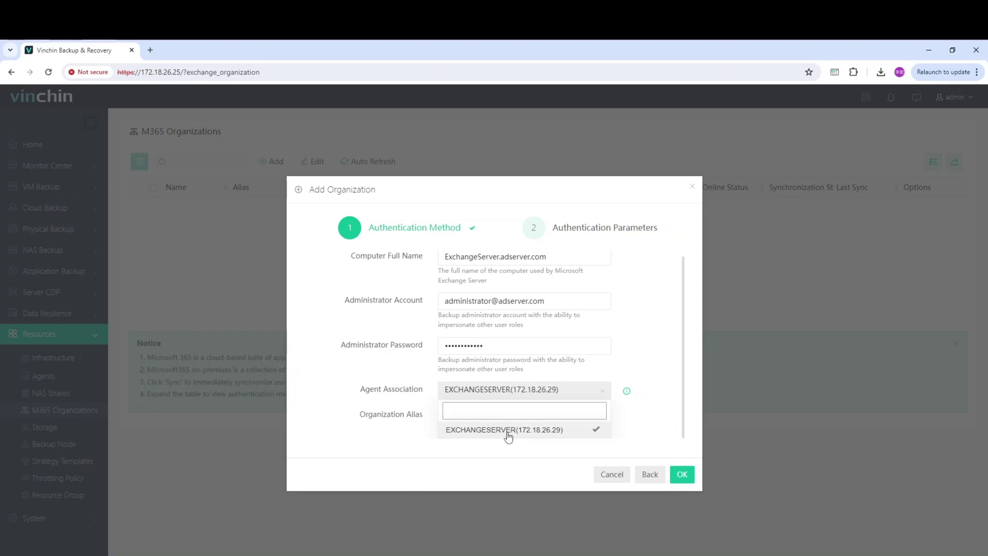
left_click(654, 419)
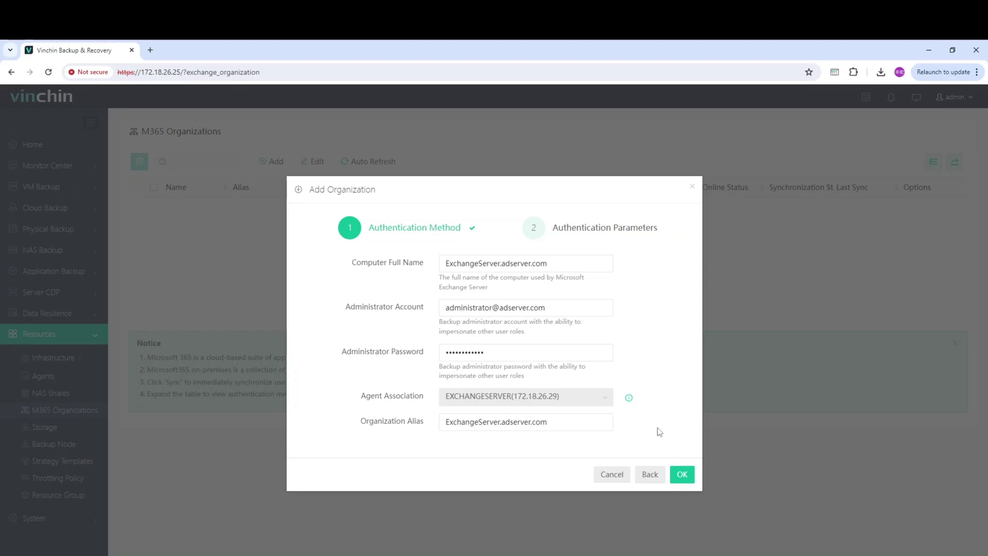
- Save the adserver.com organization and synchronize its users
left_click(683, 474)
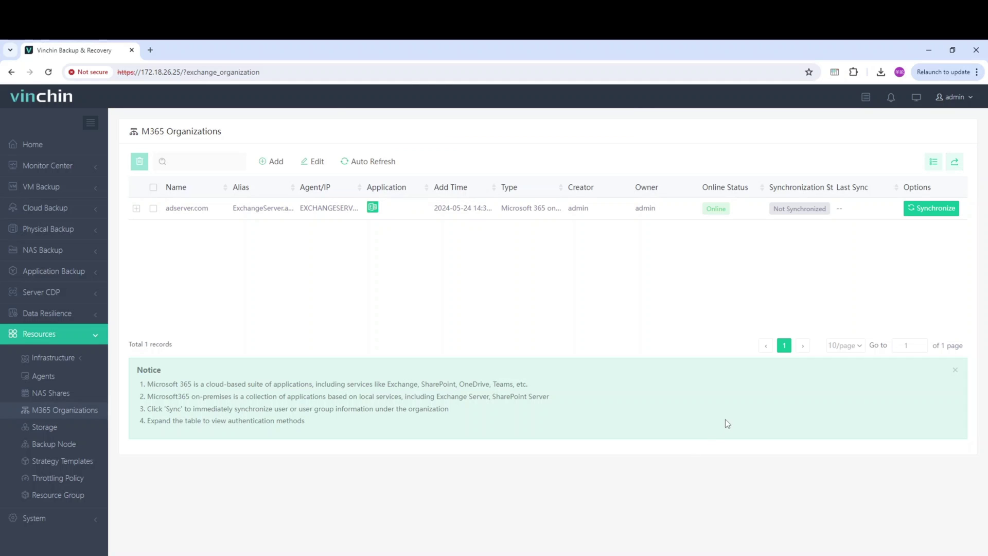
left_click(911, 209)
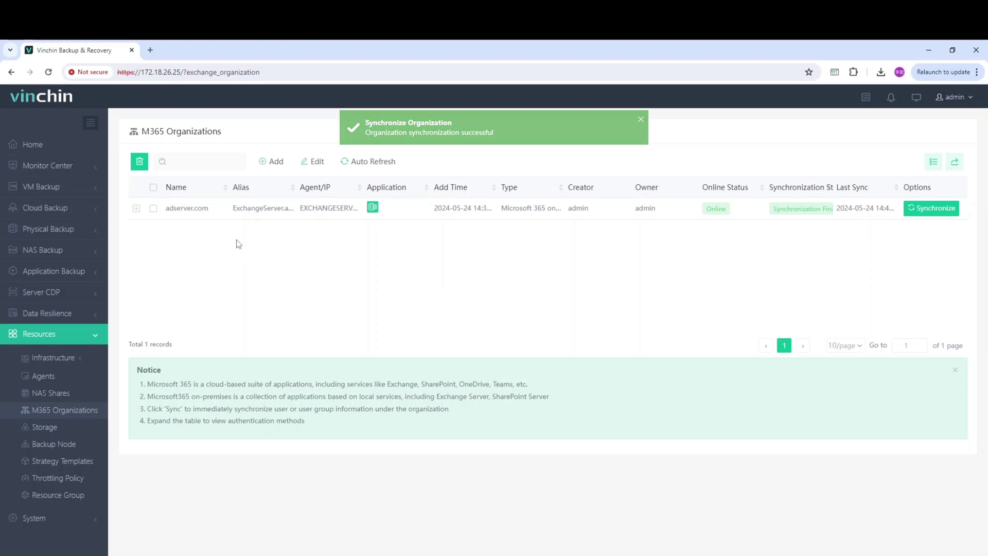
left_click(104, 271)
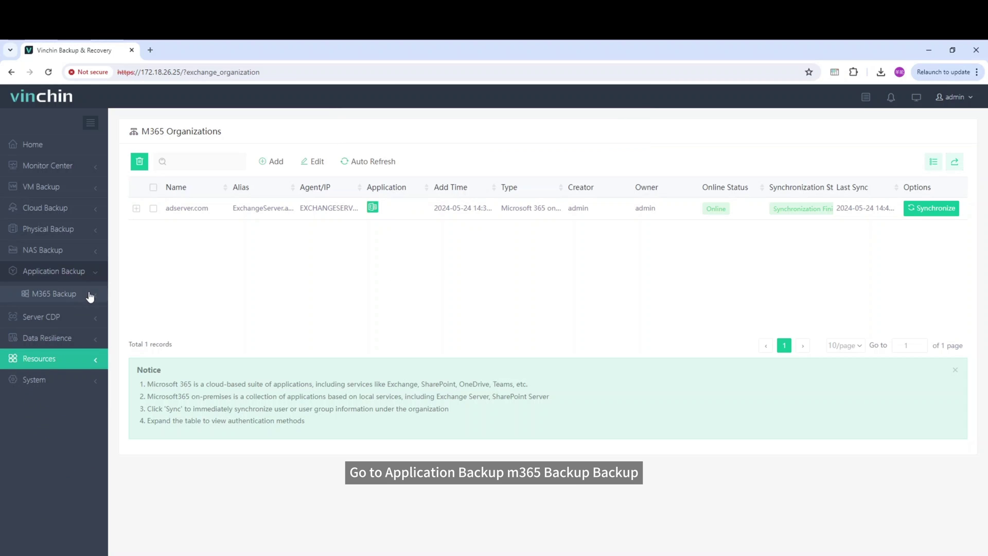
- Create an M365 backup job with the second Exchange user as source and Local Disk1 destination
left_click(89, 295)
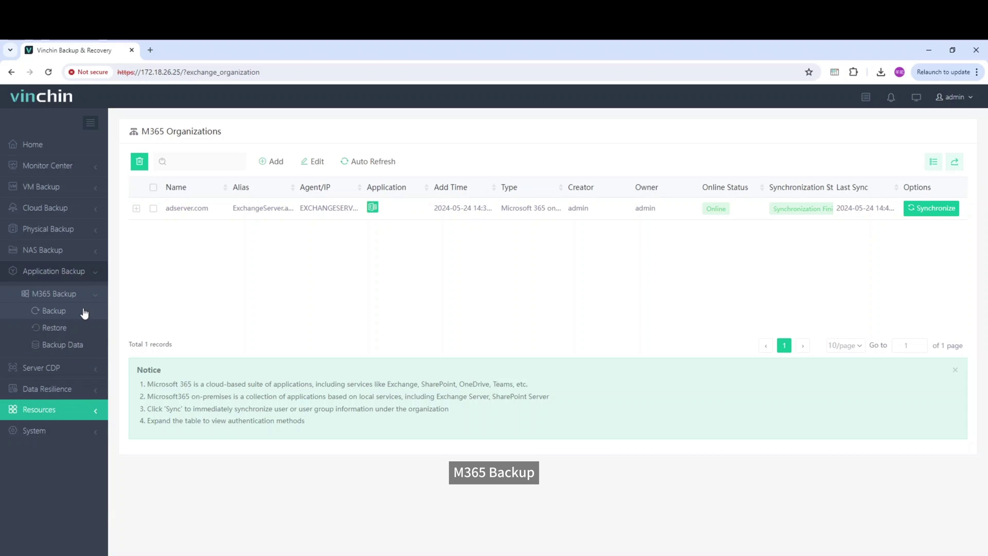
left_click(84, 311)
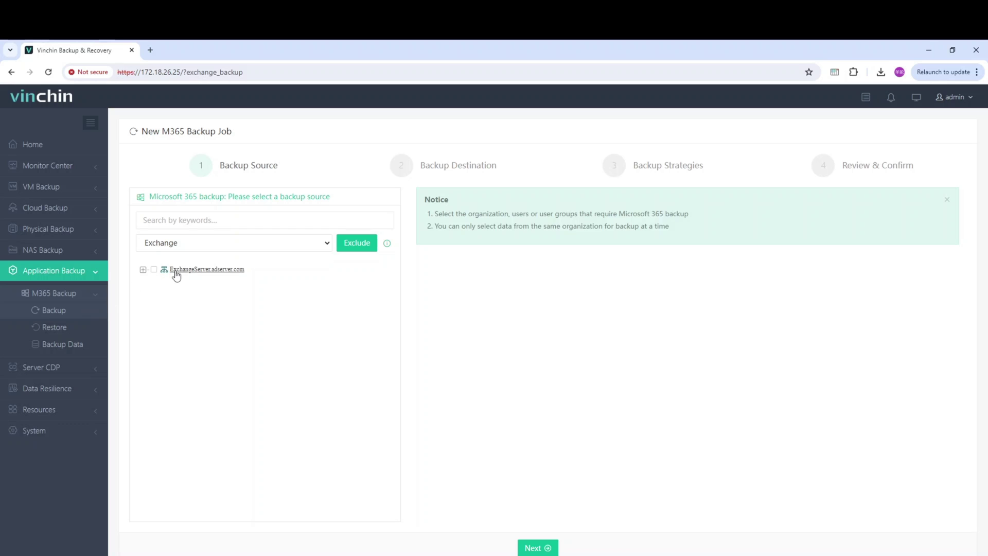
left_click(176, 269)
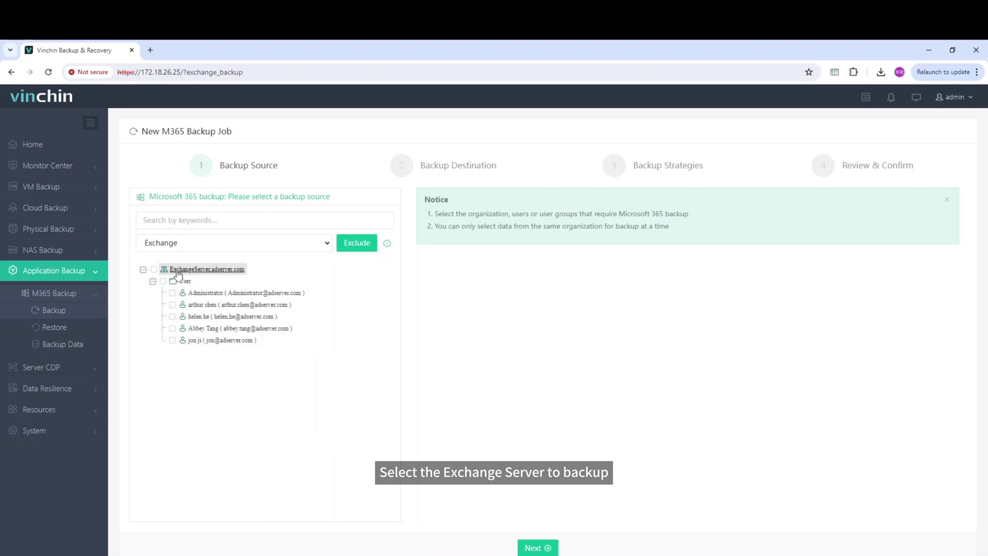
left_click(190, 295)
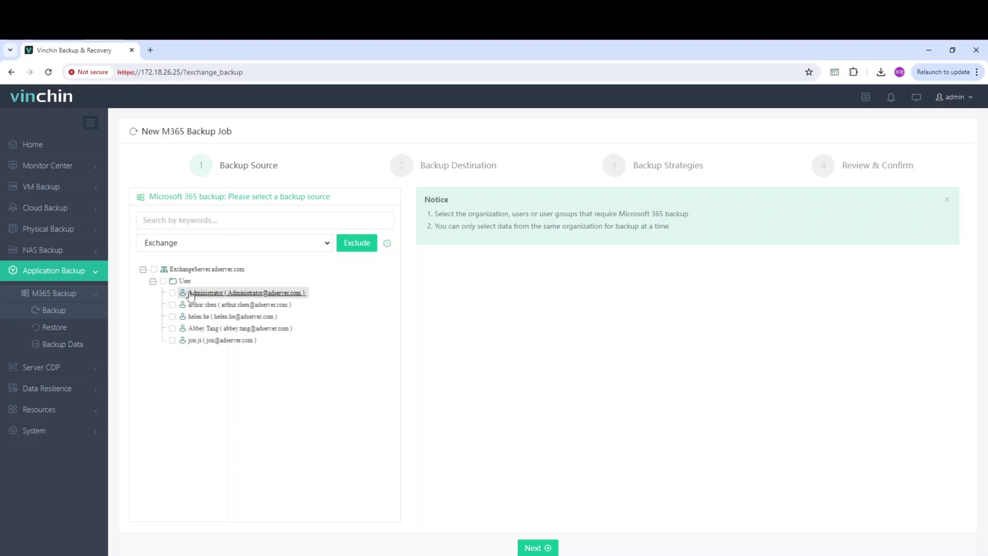
left_click(191, 307)
left_click(172, 306)
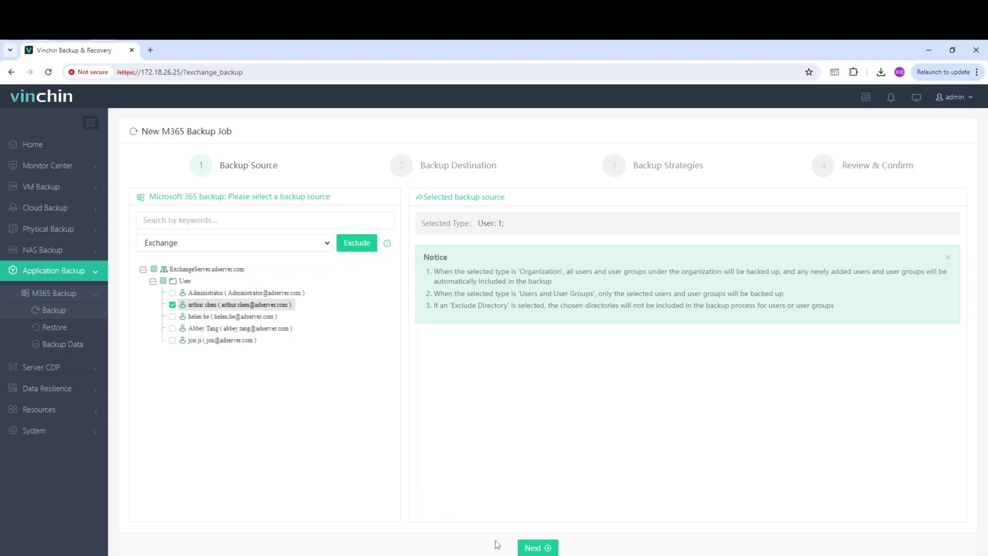
left_click(533, 549)
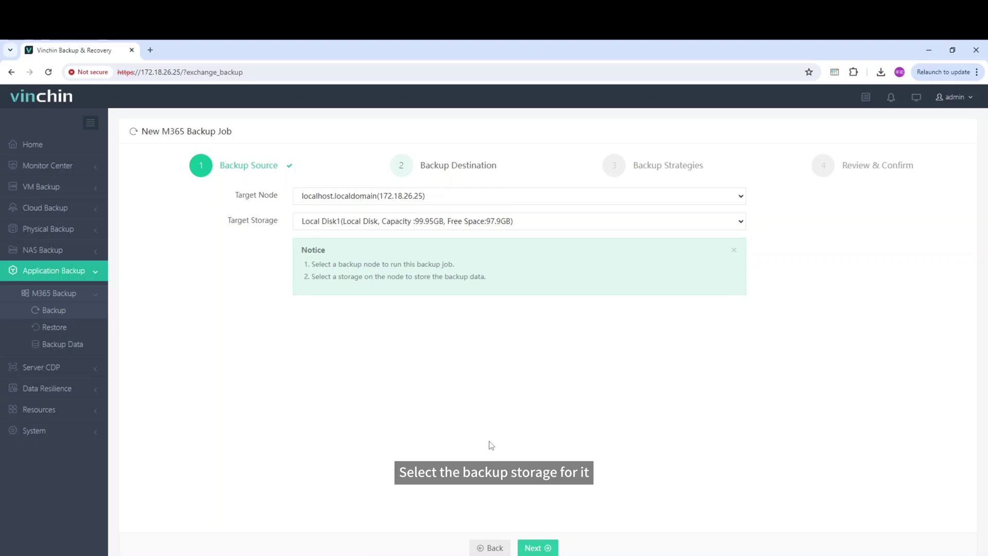
left_click(536, 549)
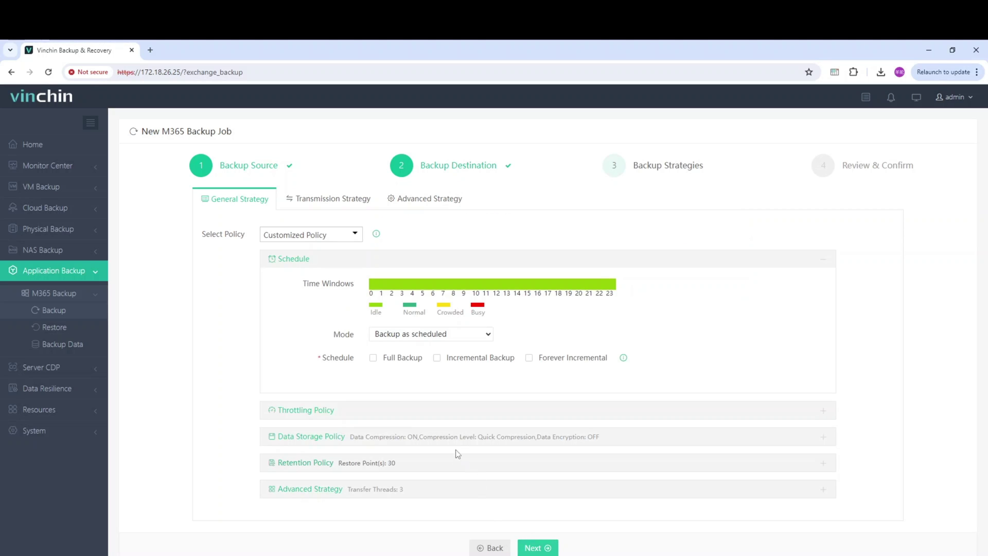
- Schedule full backups, review throttling, and keep Quick Compression for data storage
left_click(399, 357)
scroll(400, 359, "down", 1)
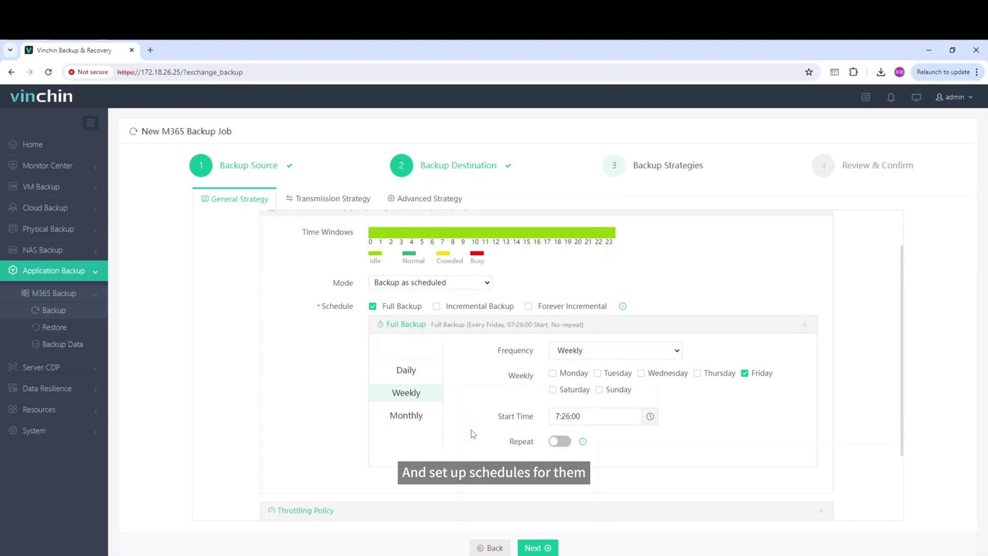
scroll(471, 431, "down", 1)
left_click(468, 460)
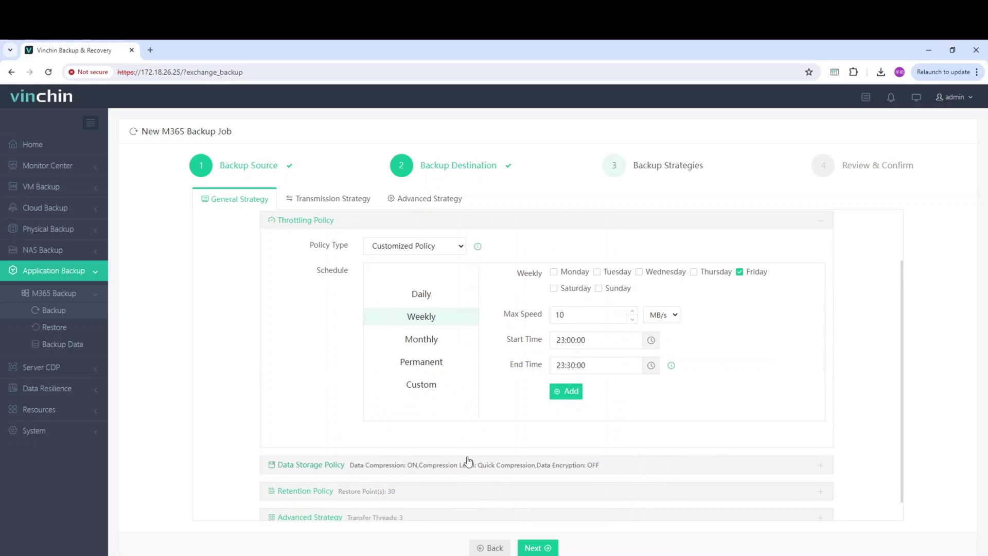
left_click(325, 466)
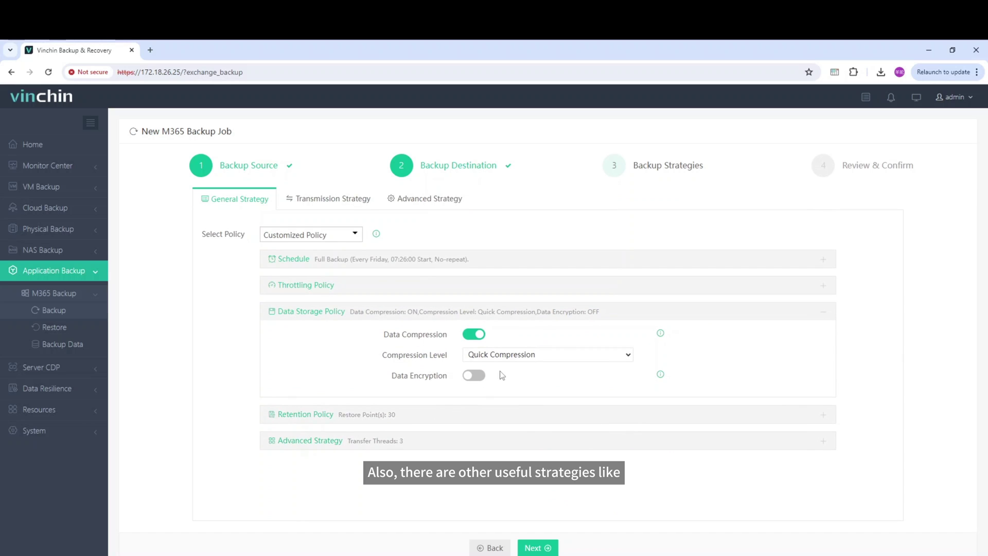
left_click(515, 355)
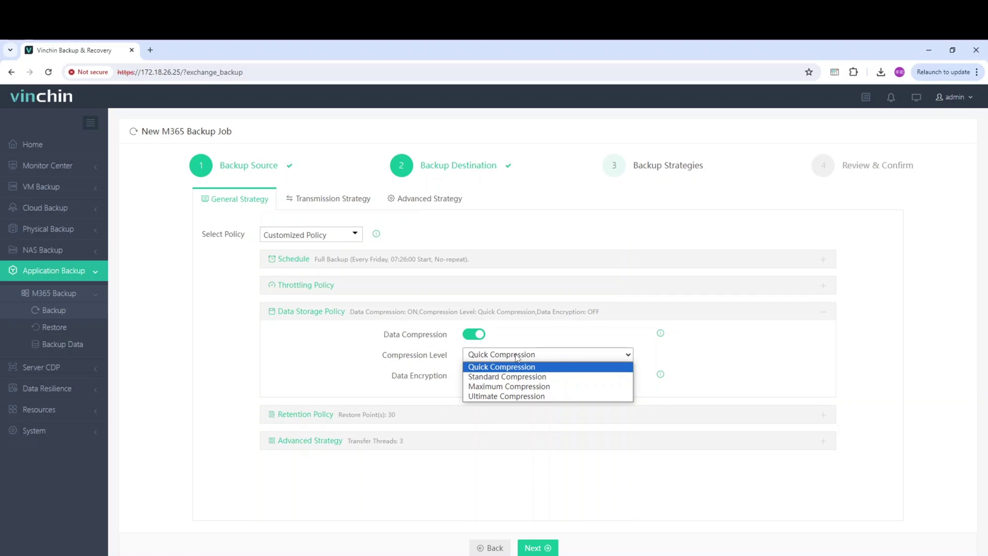
left_click(517, 357)
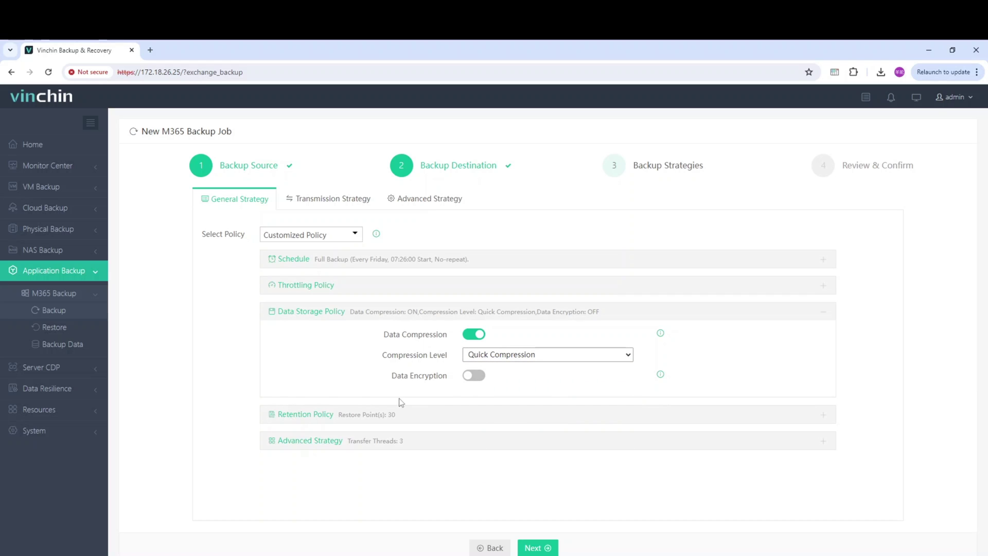
- Keep retention by Number of Restore Points, review thread settings, and view transmission strategy
left_click(327, 414)
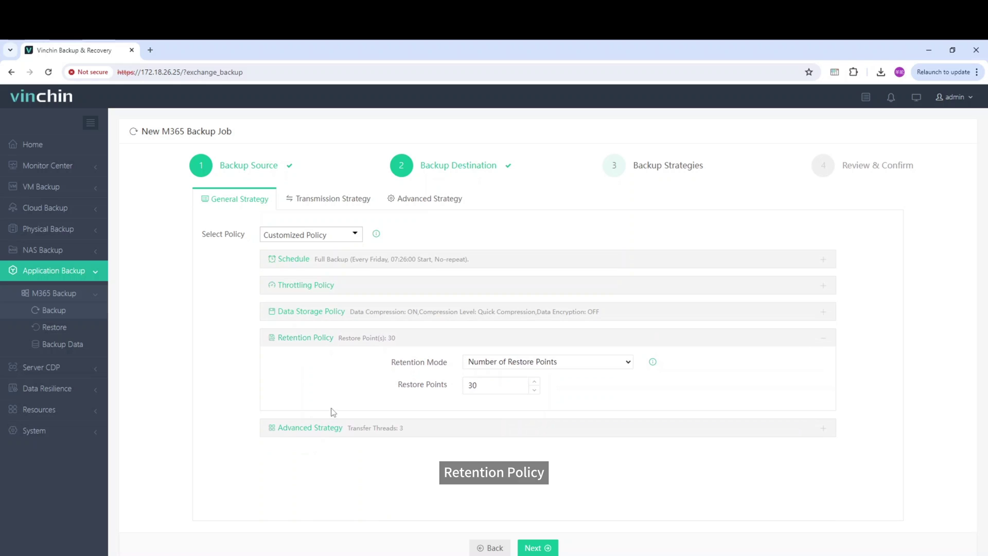
left_click(500, 363)
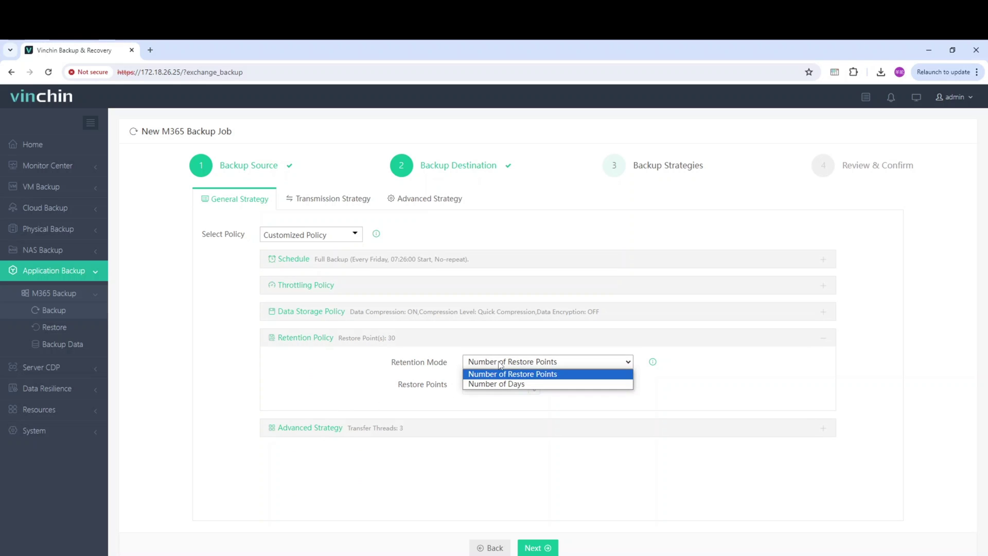
left_click(501, 364)
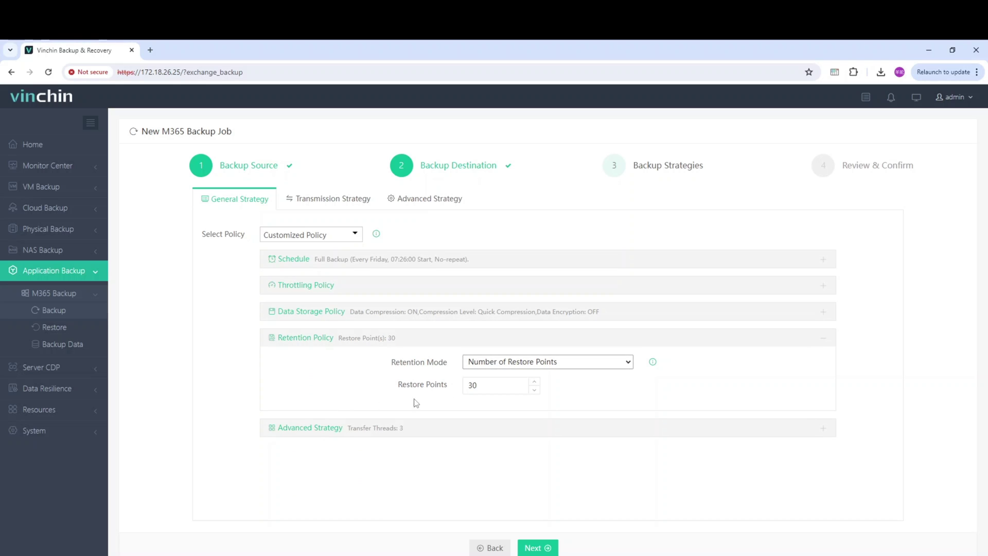
left_click(322, 436)
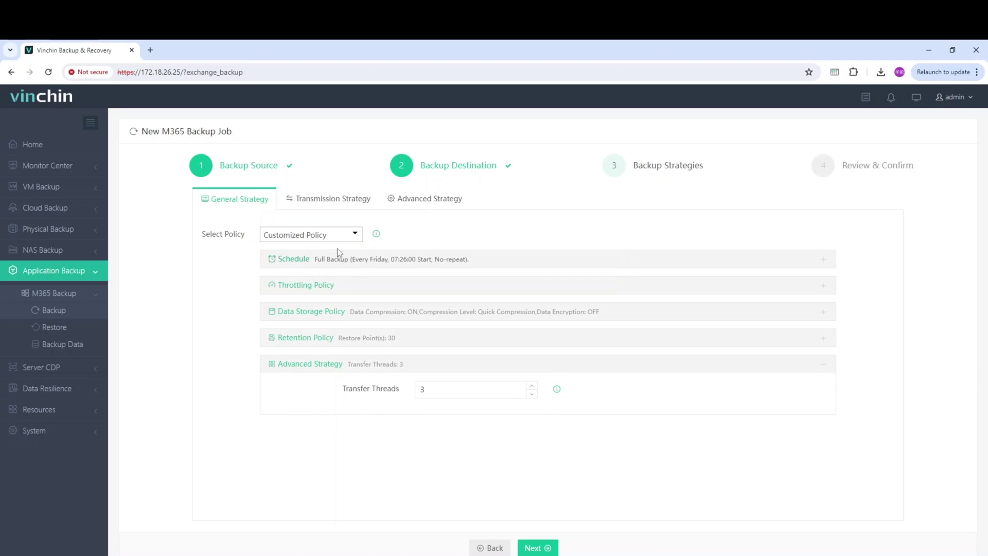
left_click(339, 200)
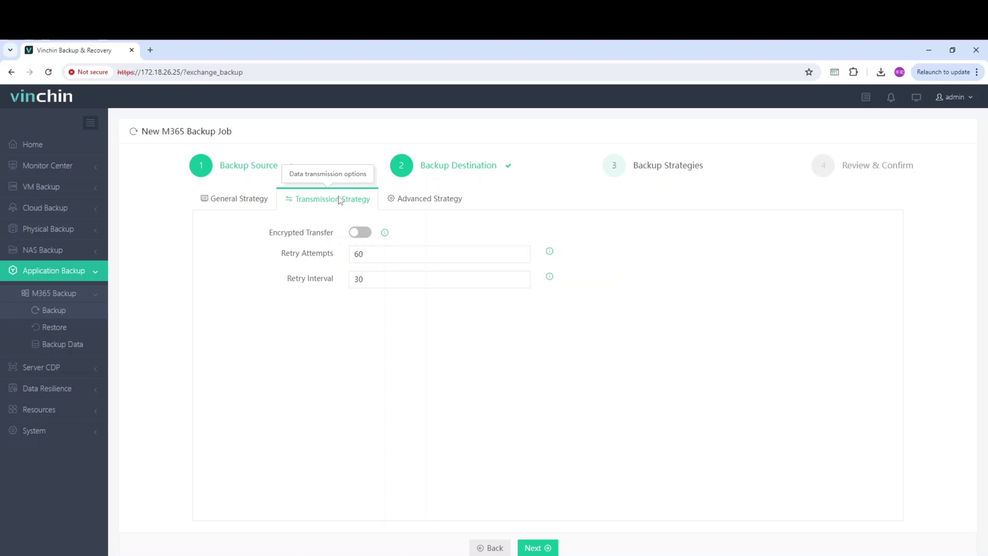
- Leave encrypted transfer off and switch off Auto Retry in the advanced strategy
left_click(355, 234)
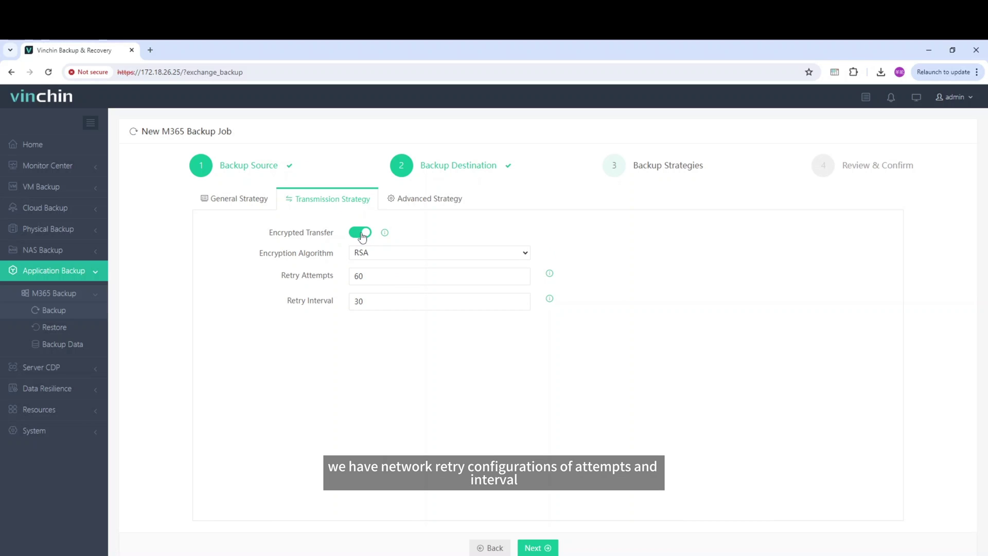
left_click(362, 235)
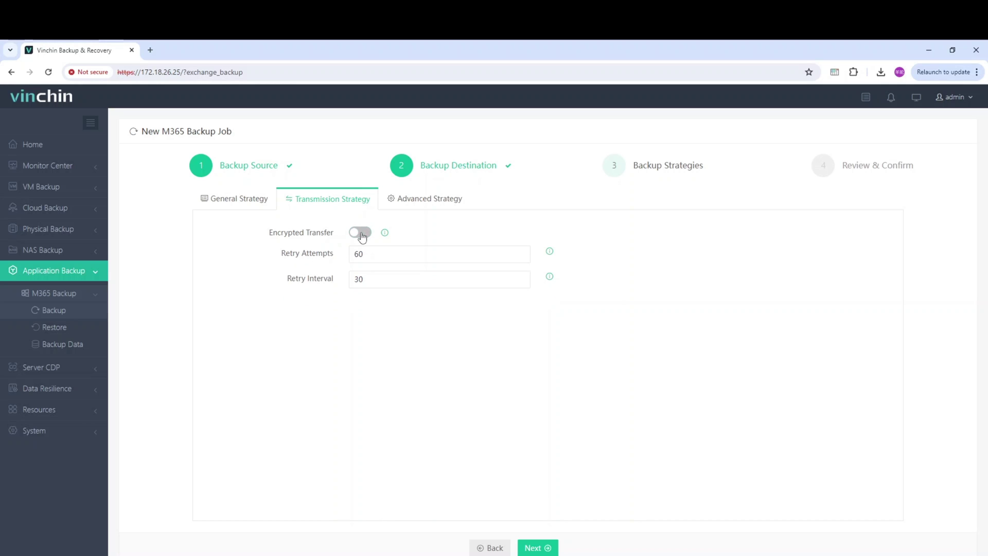
left_click(410, 204)
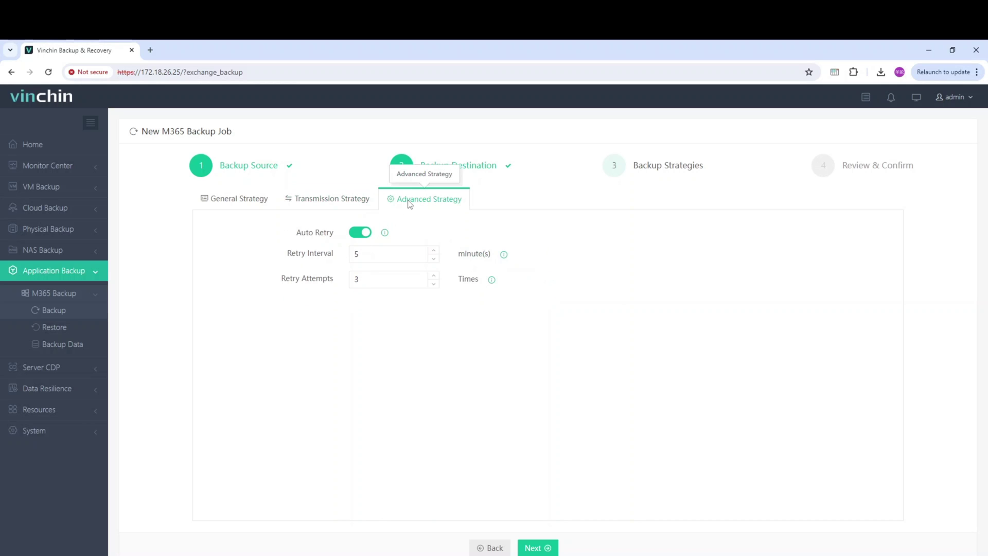
left_click(367, 233)
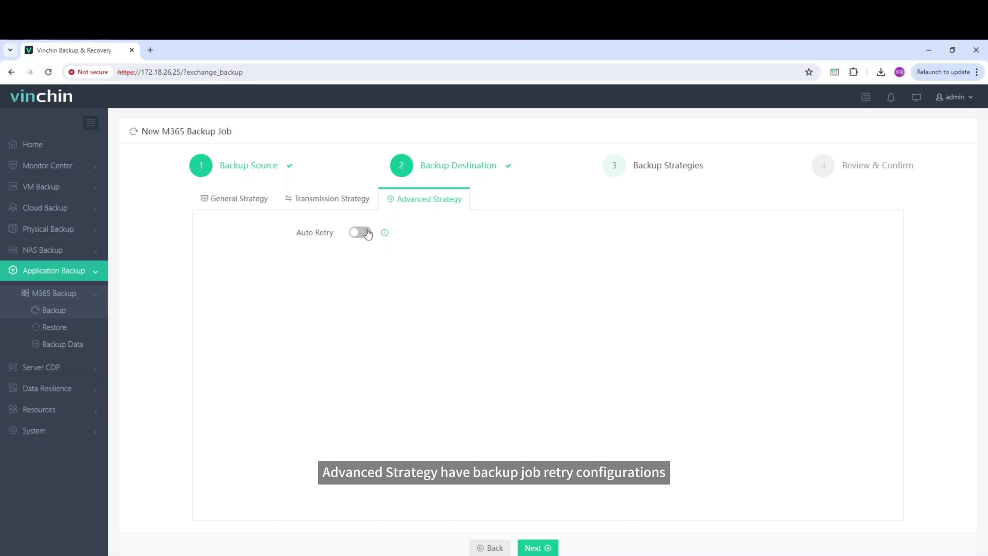
- Review the job summary and submit the Exchange Backup1 job
left_click(532, 548)
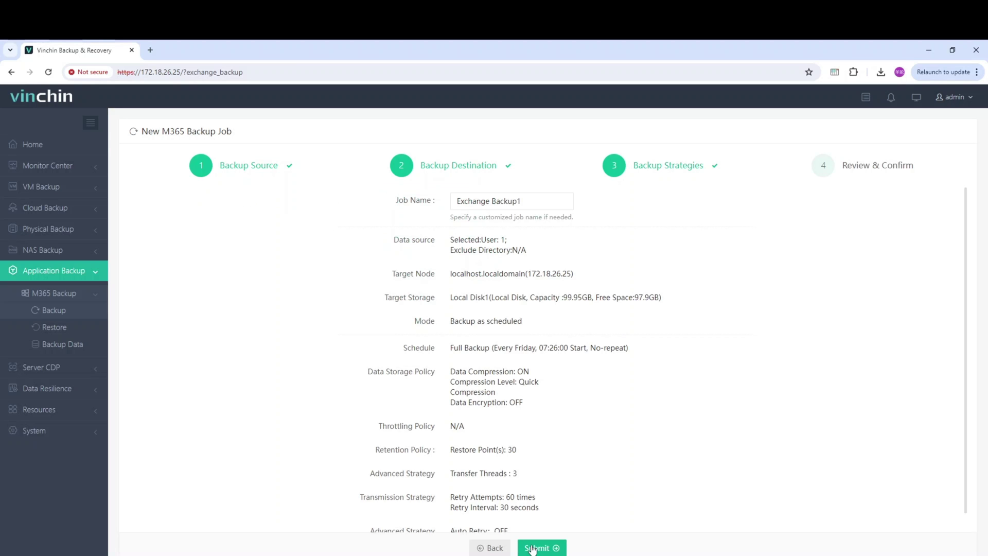
scroll(534, 479, "down", 1)
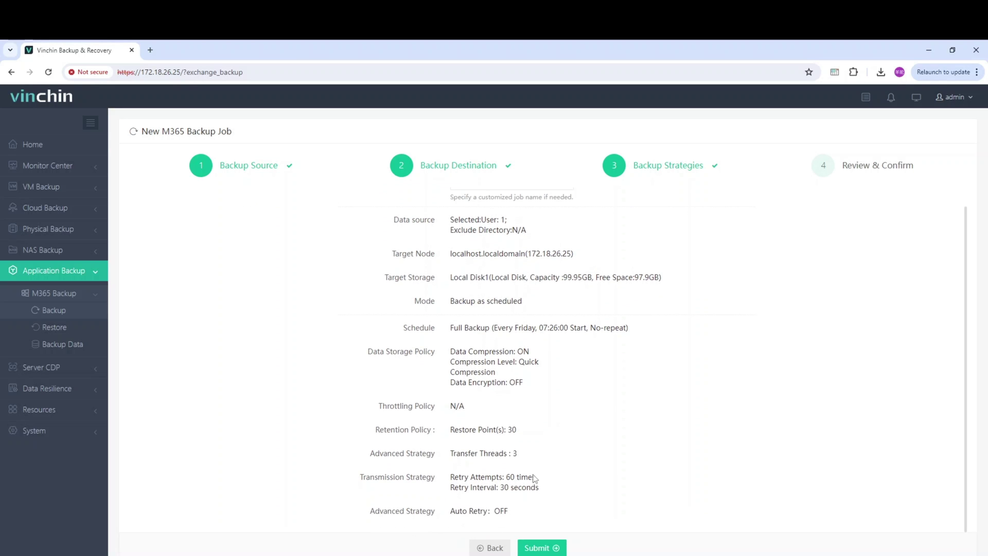
left_click(537, 547)
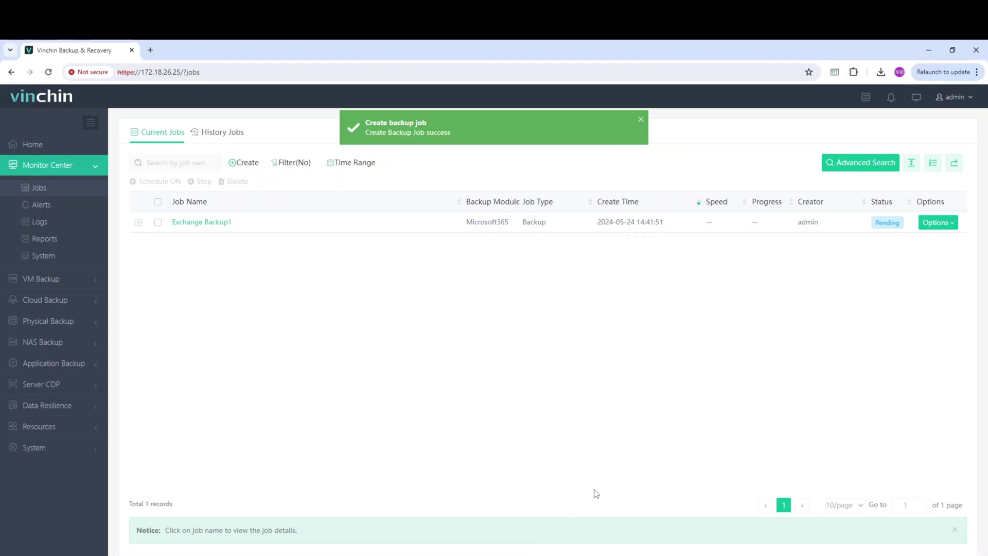
- Start a full backup of Exchange Backup1 and open its job details
left_click(950, 228)
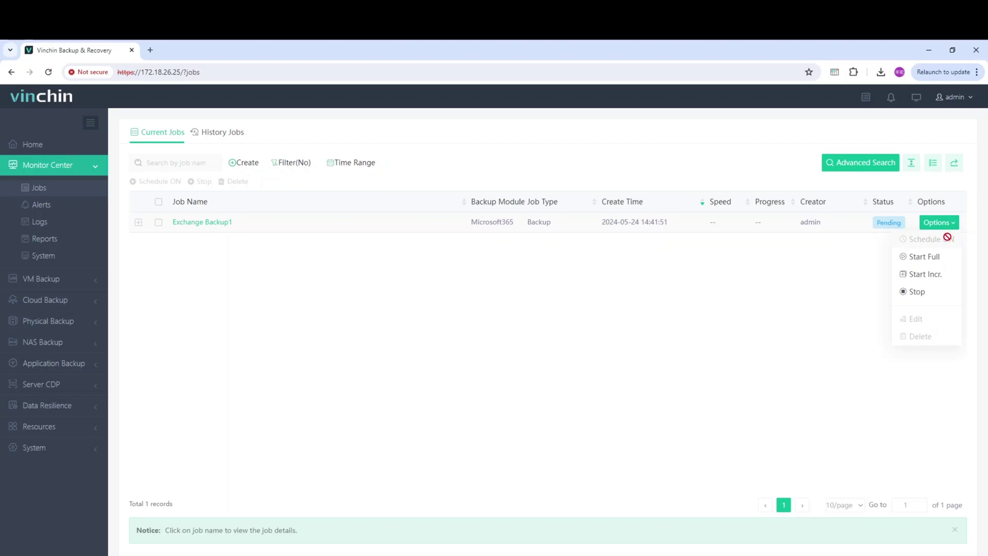
left_click(924, 257)
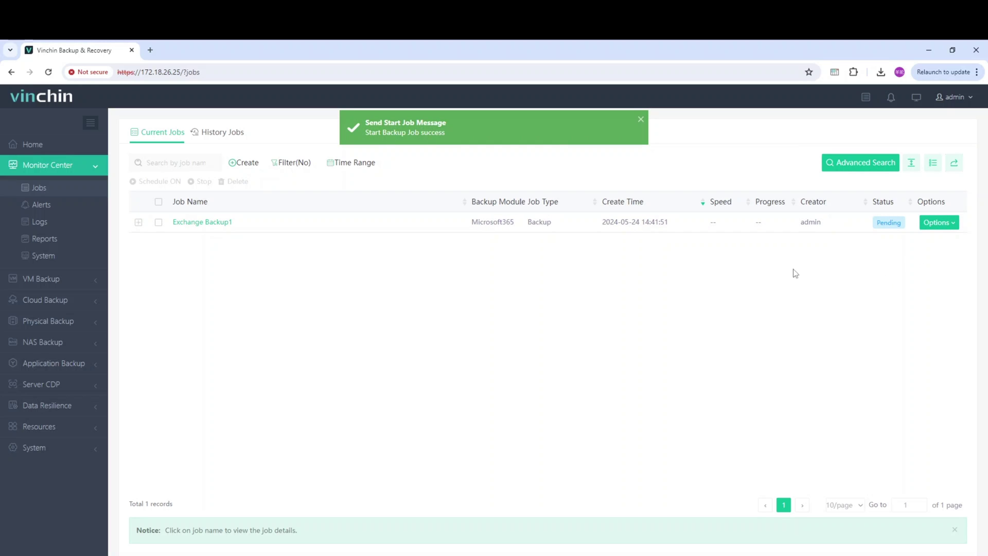
left_click(208, 223)
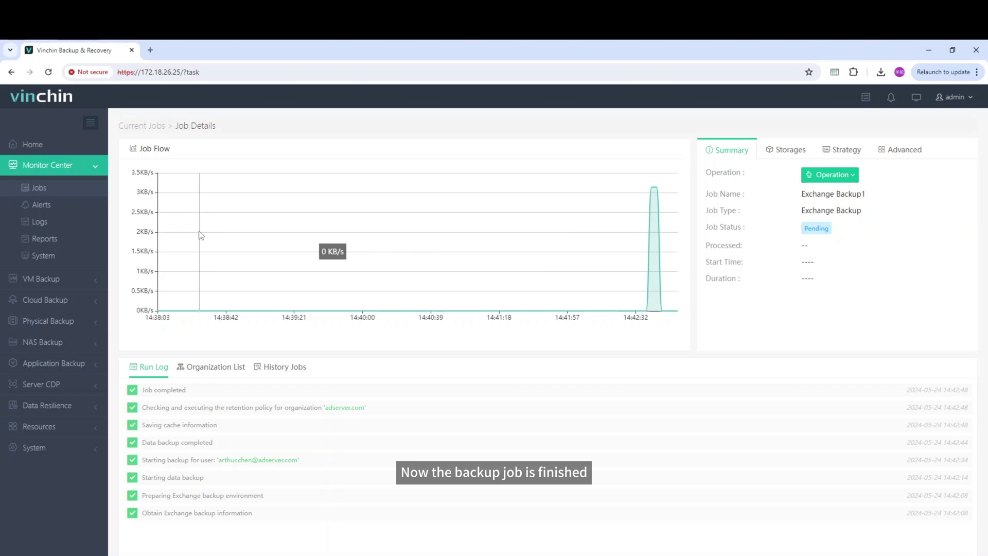
left_click(76, 363)
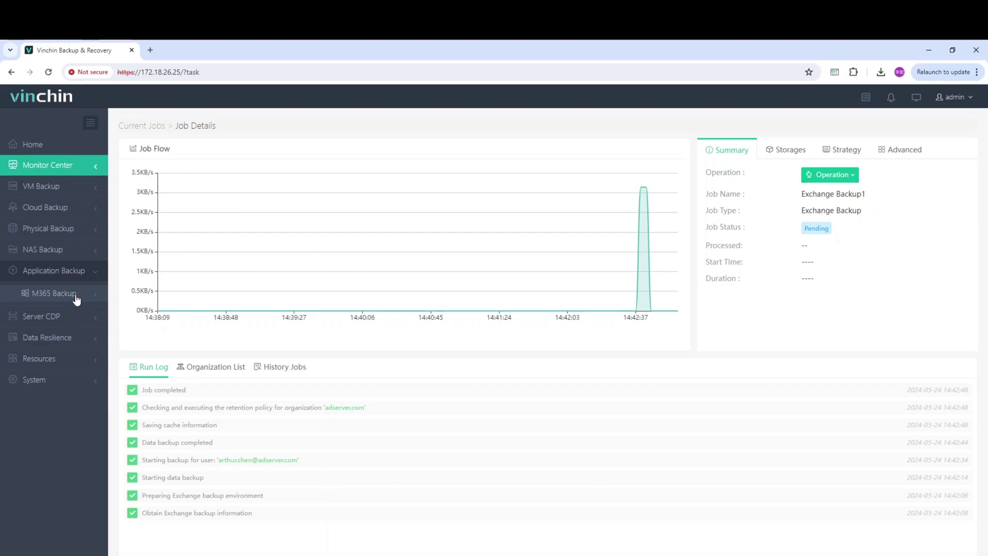
left_click(76, 300)
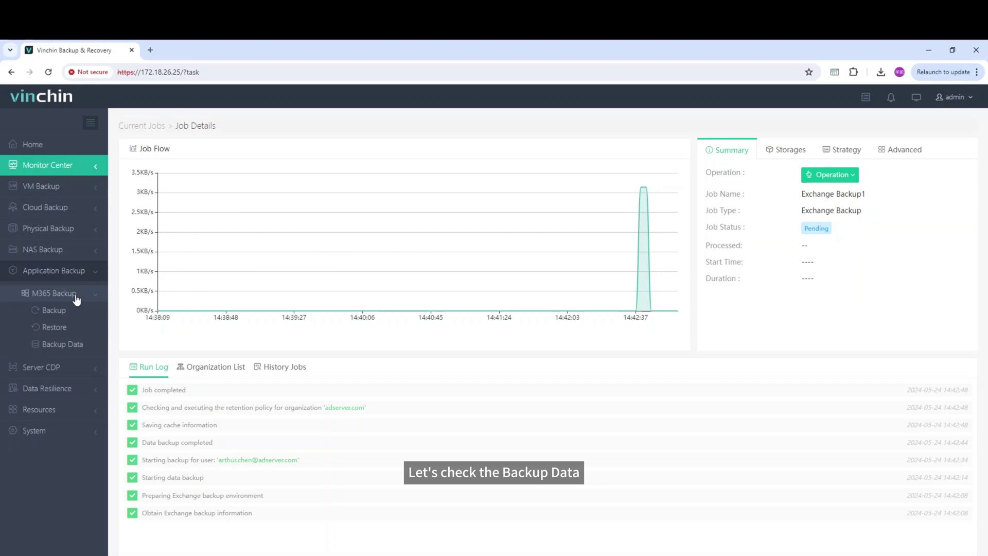
left_click(77, 349)
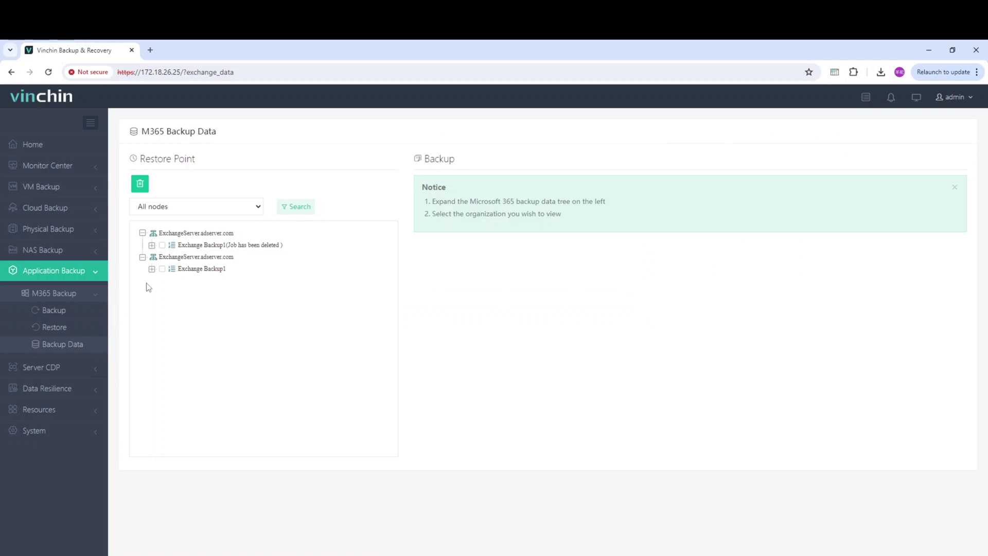
left_click(152, 269)
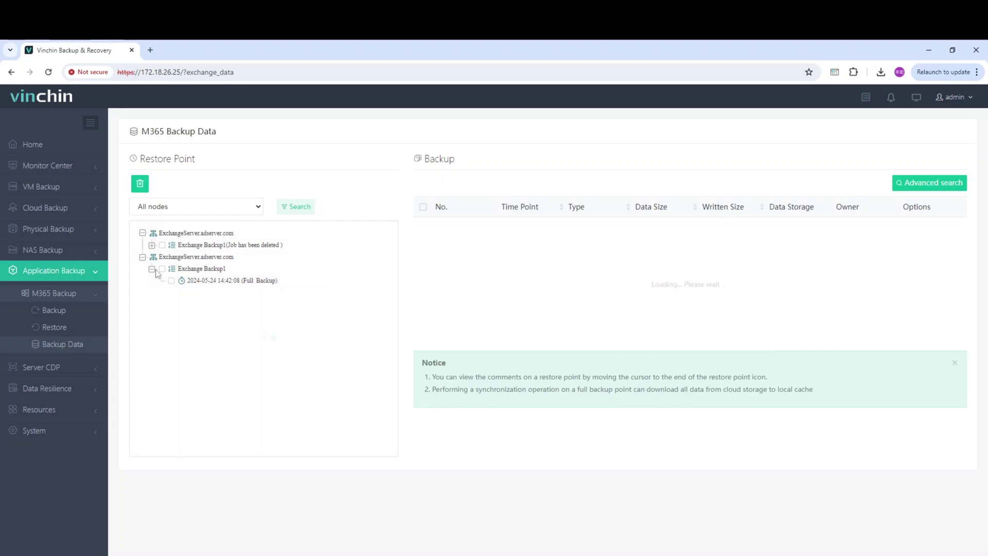
left_click(173, 281)
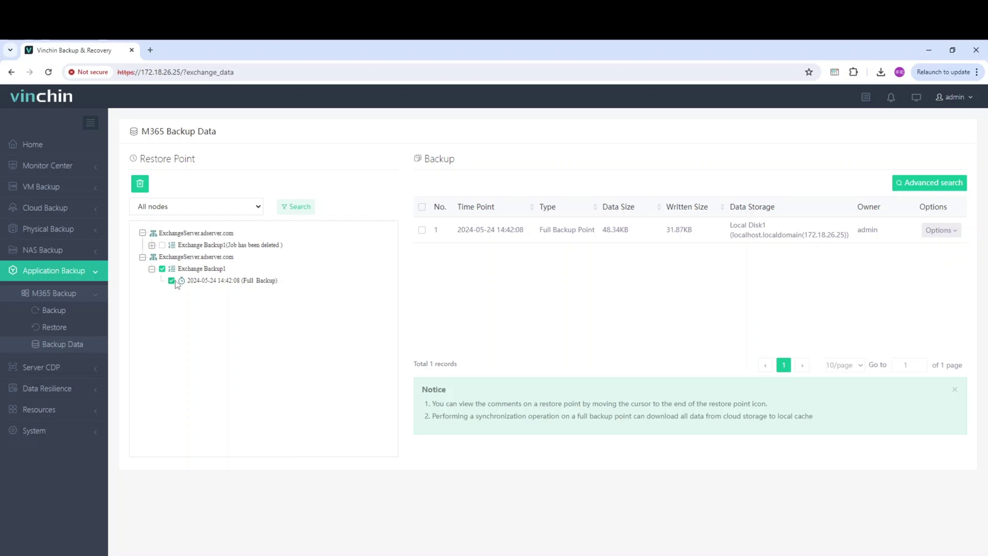
left_click(81, 328)
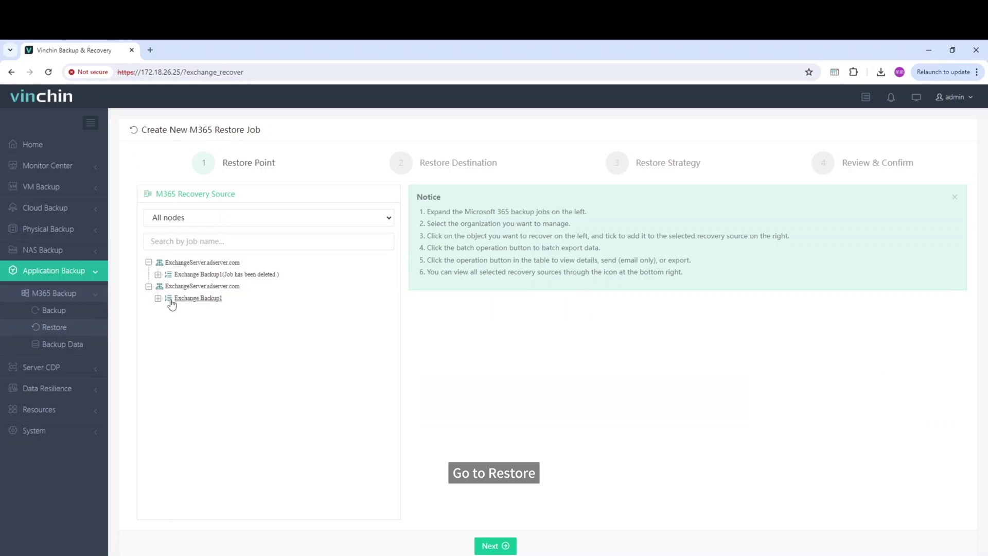
- Pick the 14:42:08 point, authenticate with admin credentials, select the backed-up user, and continue
left_click(176, 298)
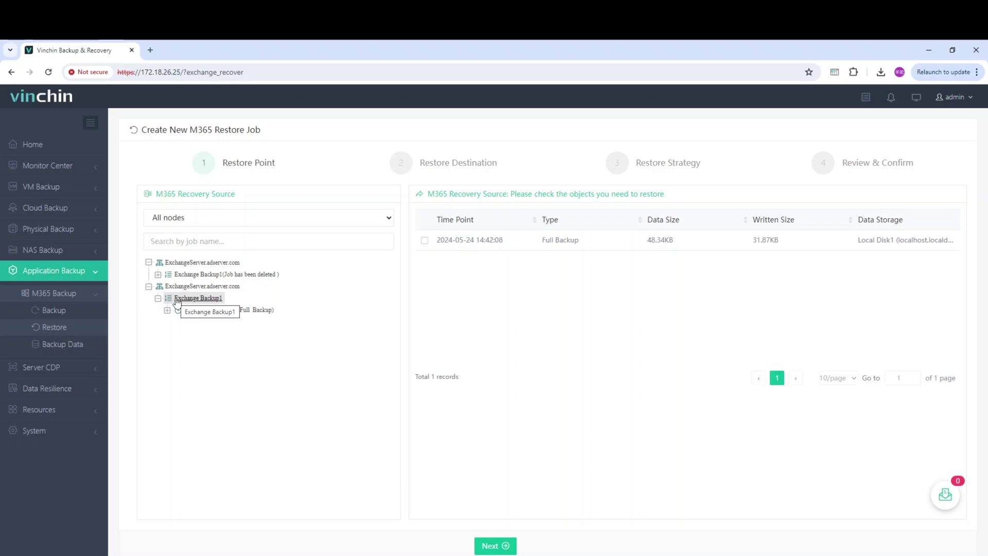
left_click(185, 311)
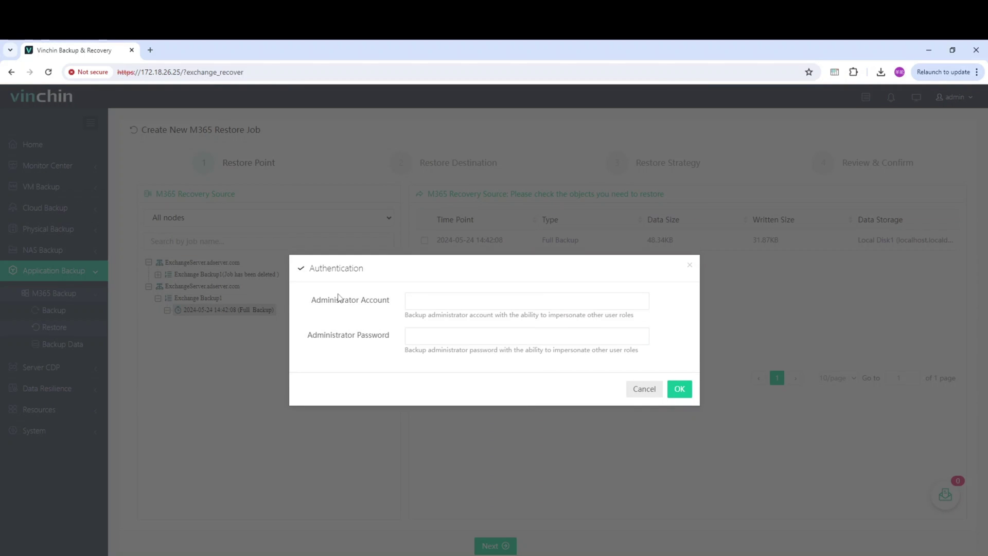
left_click(430, 297)
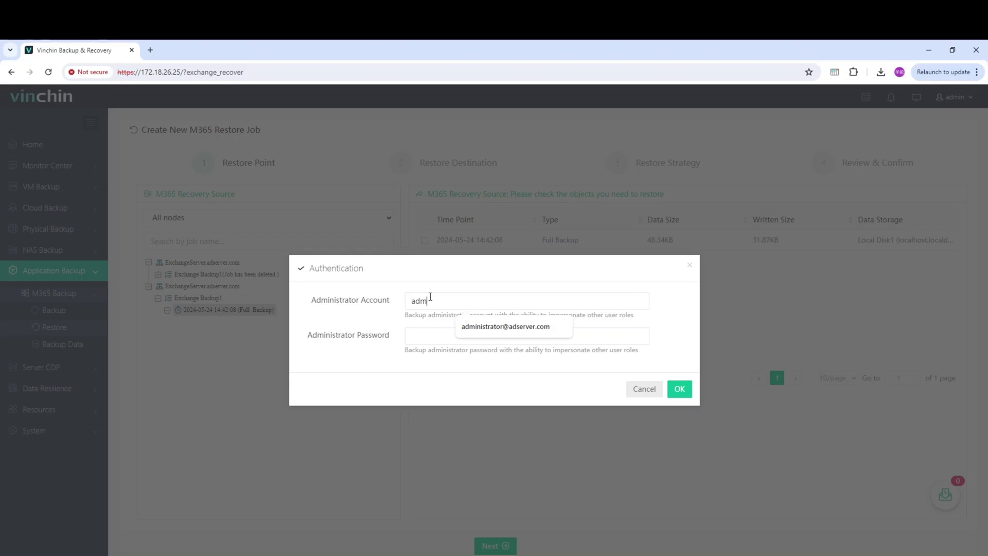
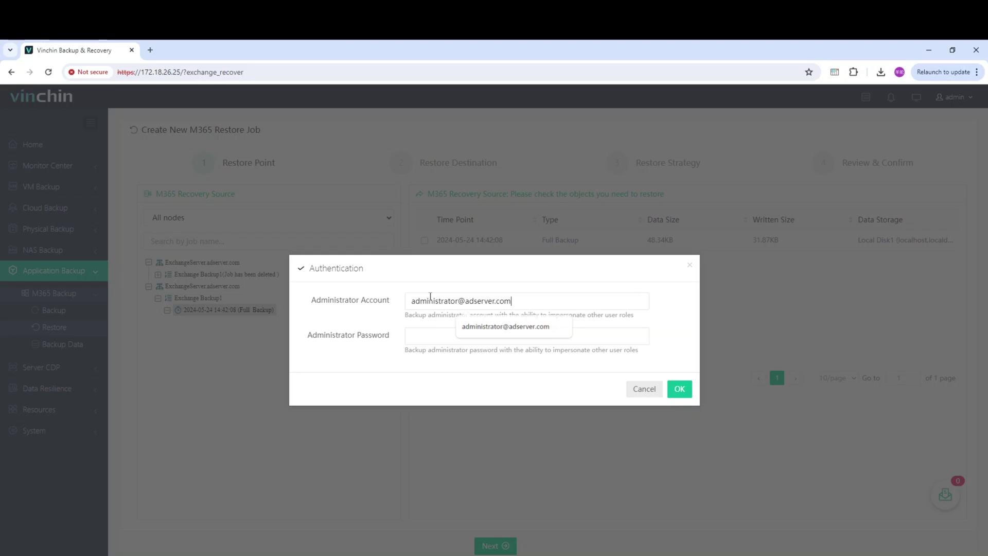
key("Tab")
type("••••••")
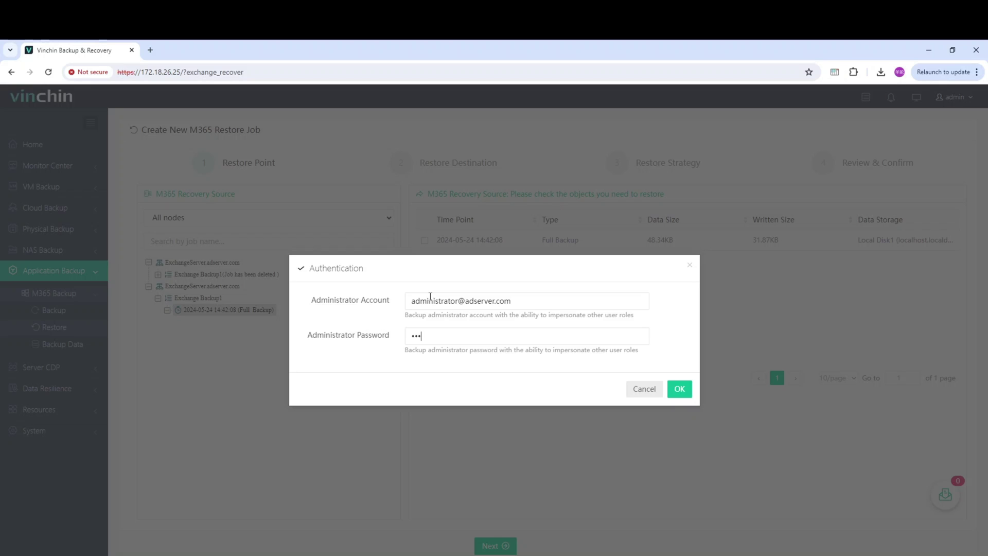
type("••••••")
left_click(680, 388)
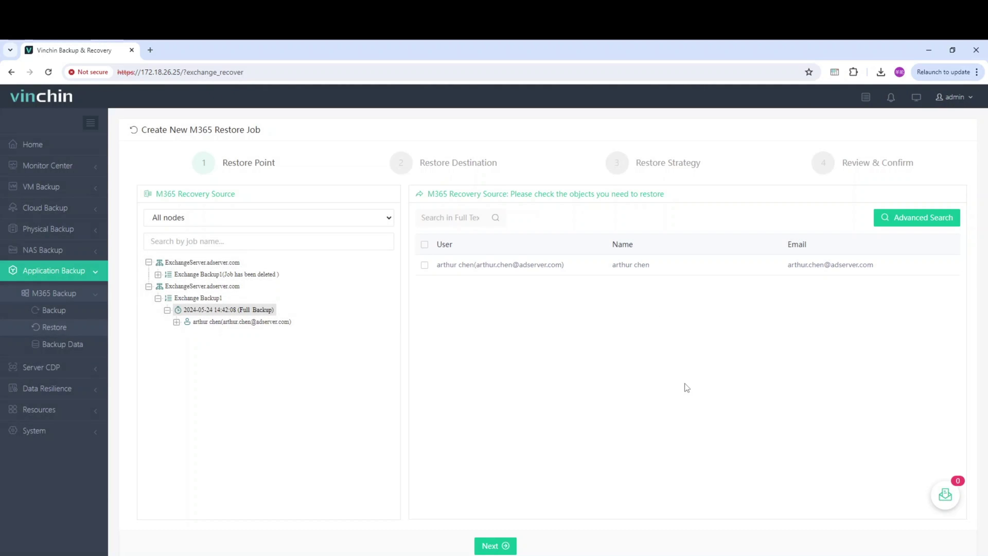
left_click(478, 265)
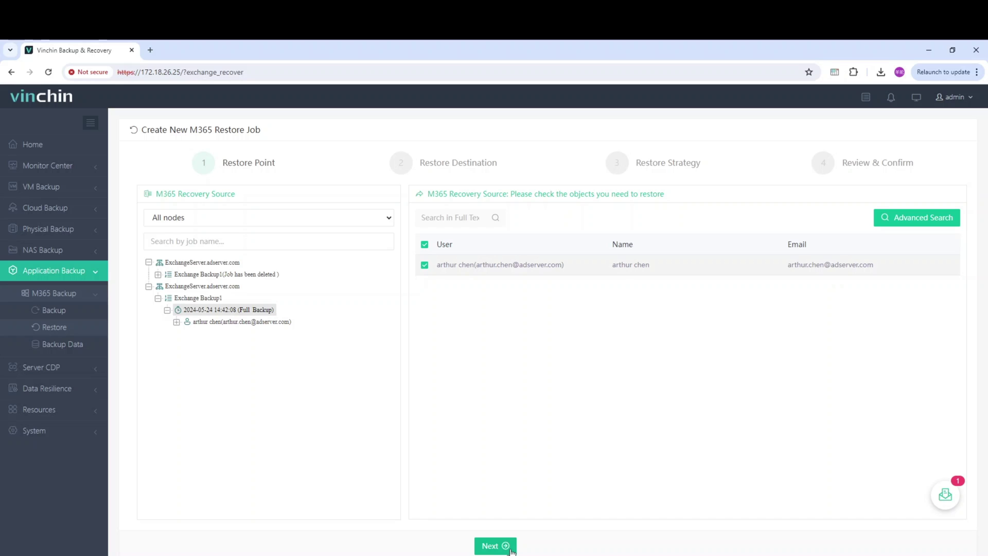
left_click(495, 547)
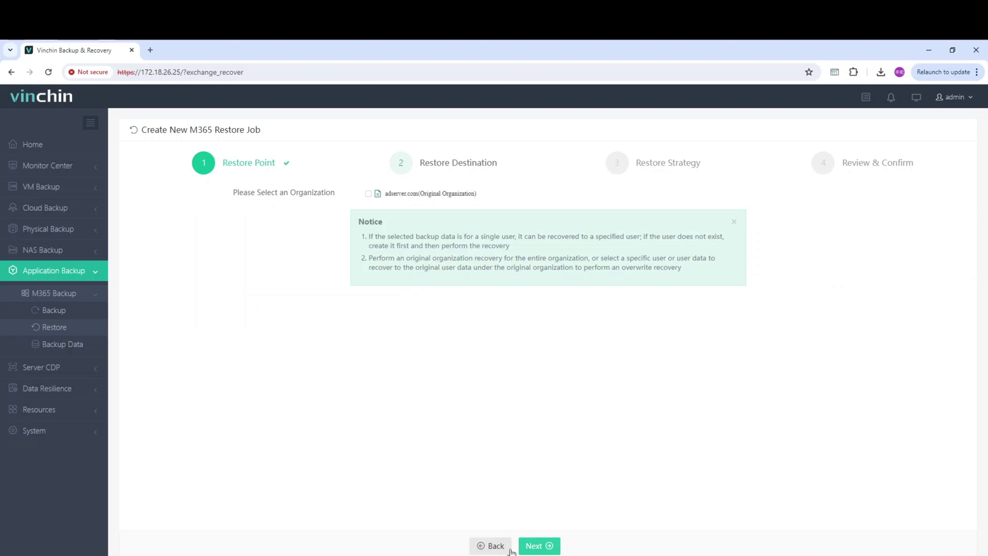
- Target adserver.com (Original Organization) with New Recovery as the recovery method and continue
left_click(439, 195)
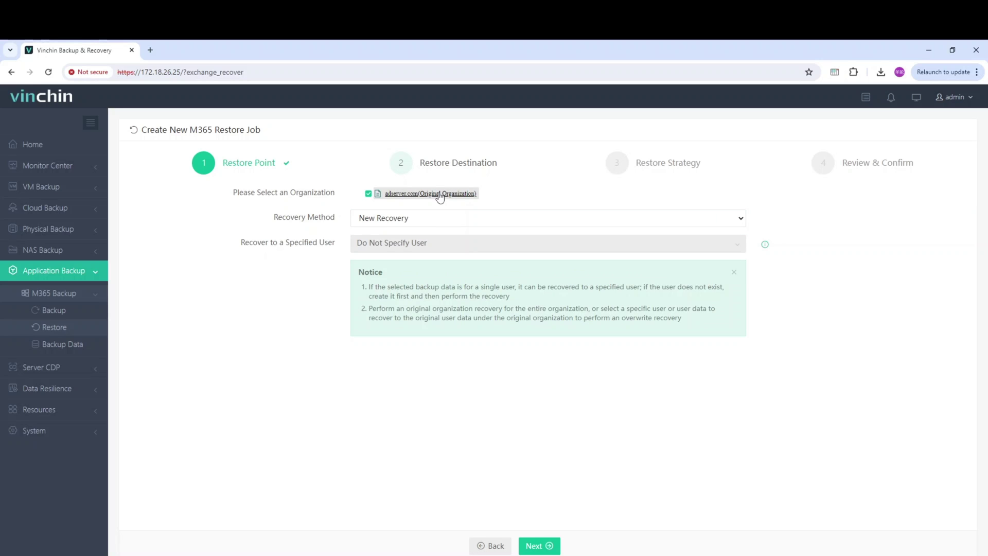
left_click(442, 219)
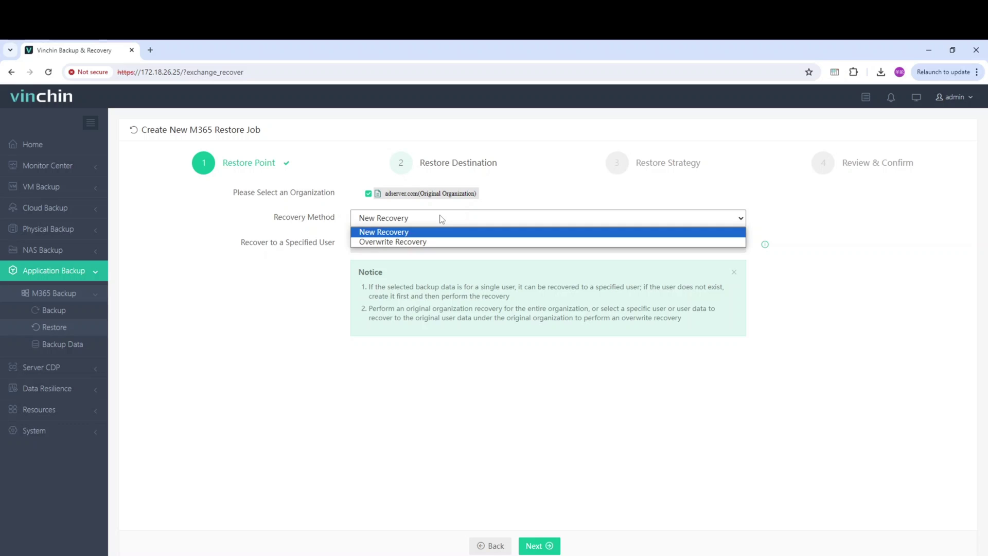
left_click(442, 219)
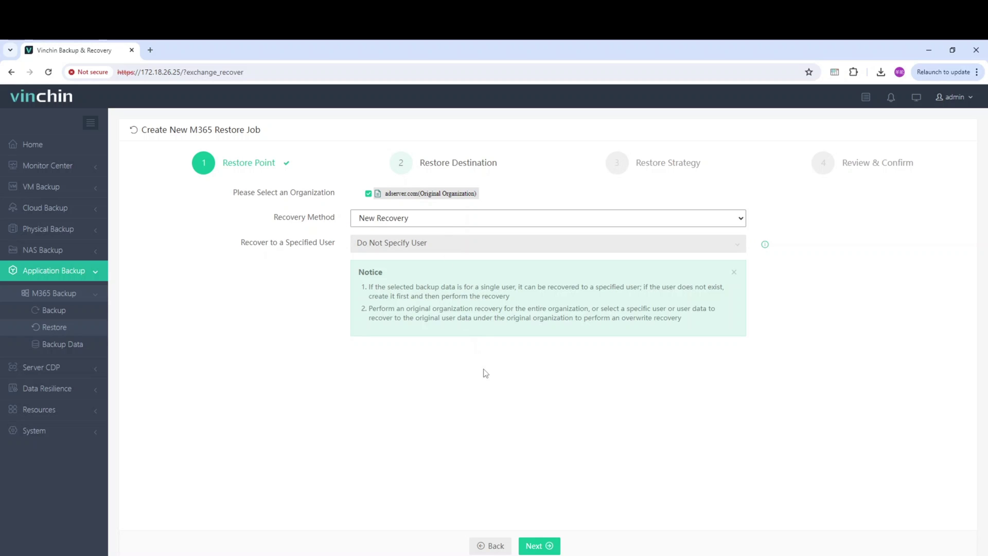
left_click(550, 547)
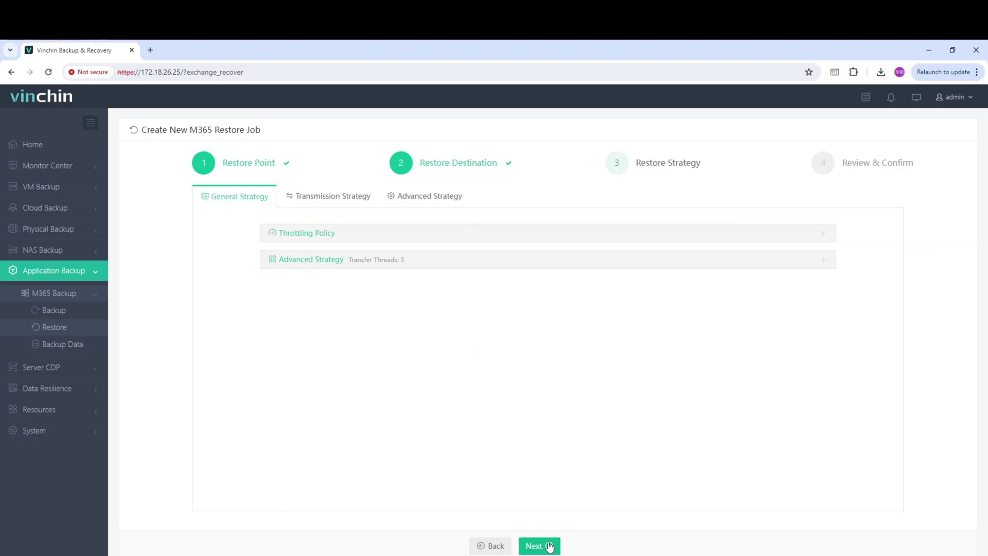
- Keep the throttling policy as Customized Policy and check the transfer threads setting
left_click(319, 231)
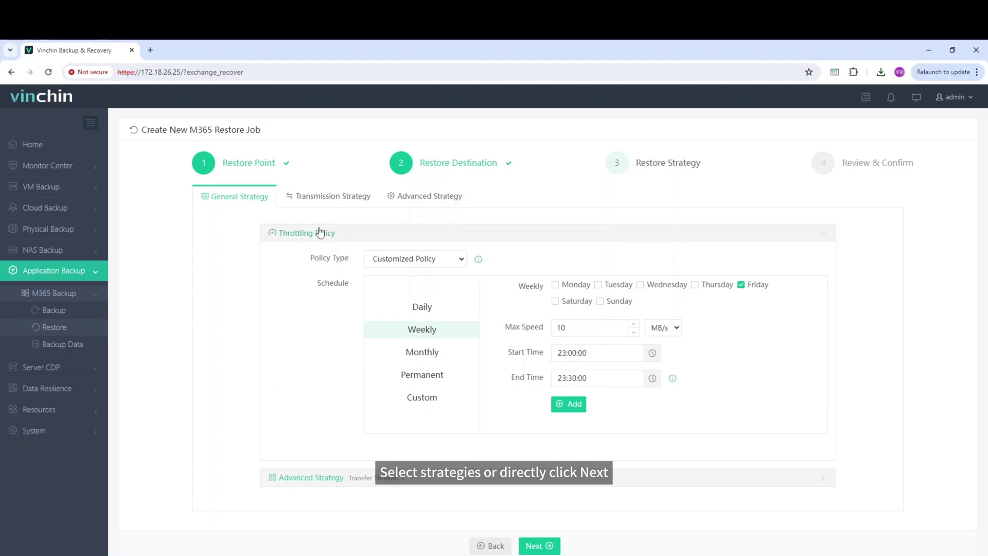
left_click(389, 259)
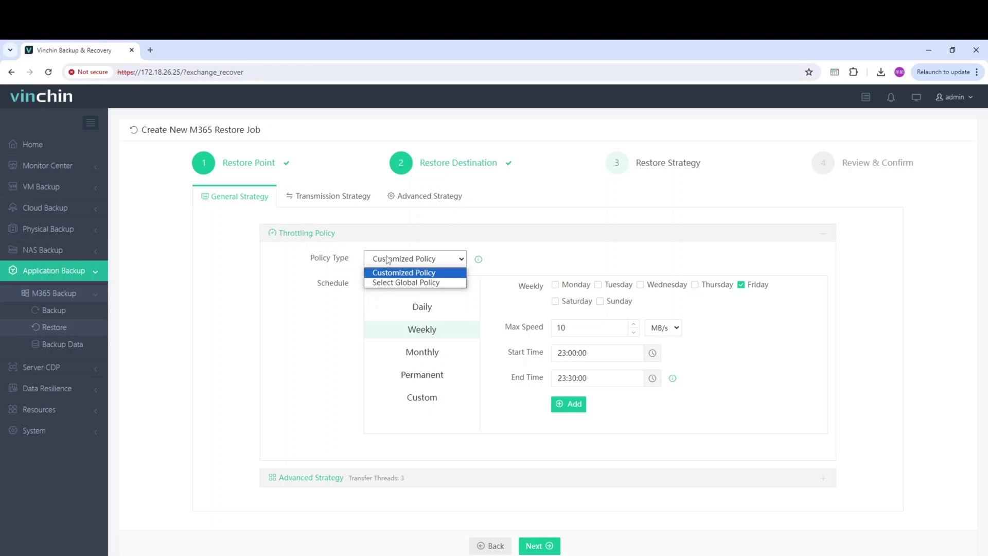
left_click(389, 259)
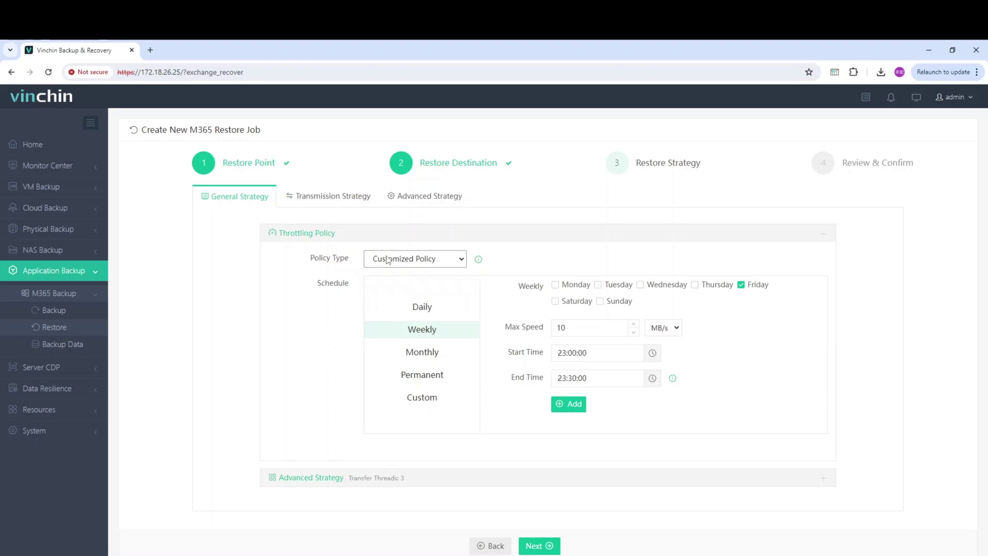
left_click(300, 479)
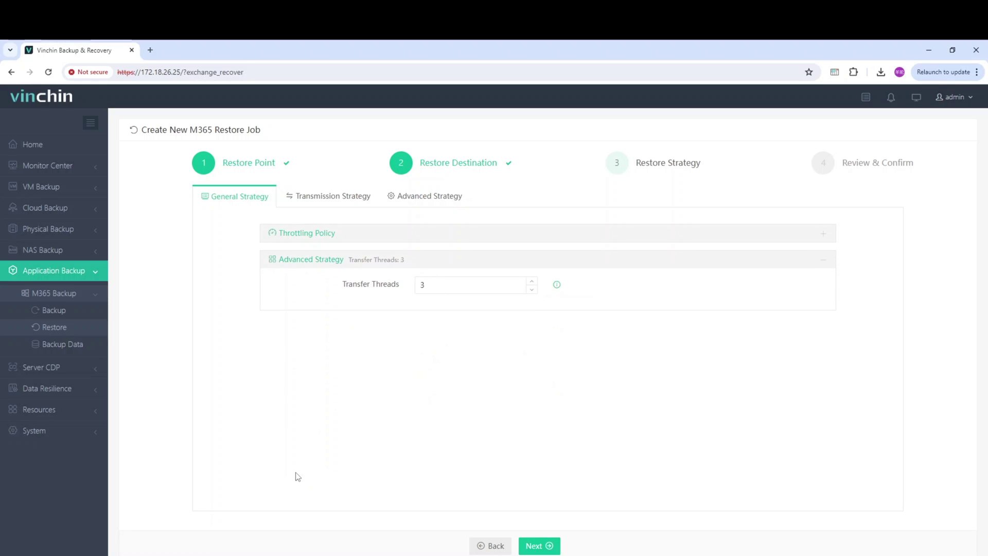
- Leave Encrypted Transfer off and Auto Retry at defaults, then continue to the review summary
left_click(320, 201)
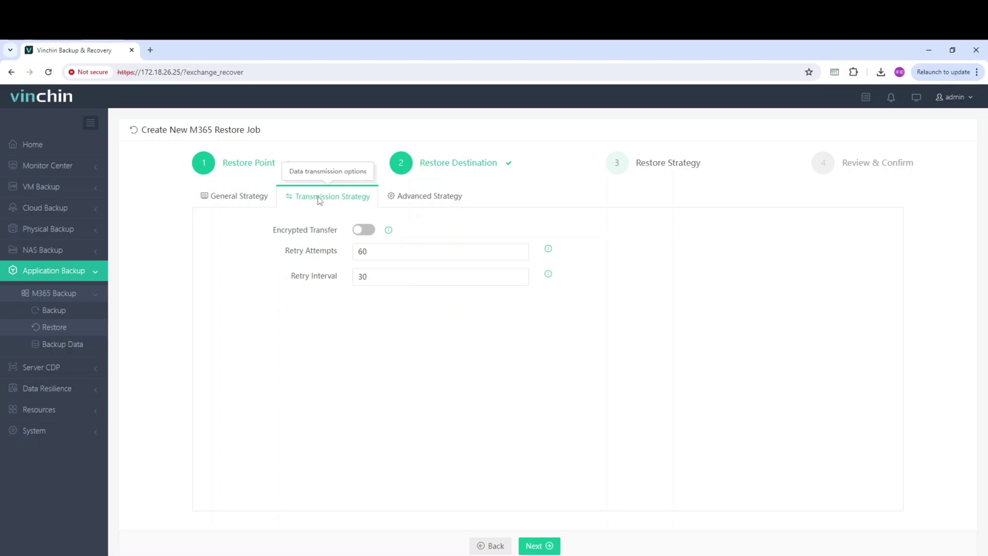
left_click(359, 232)
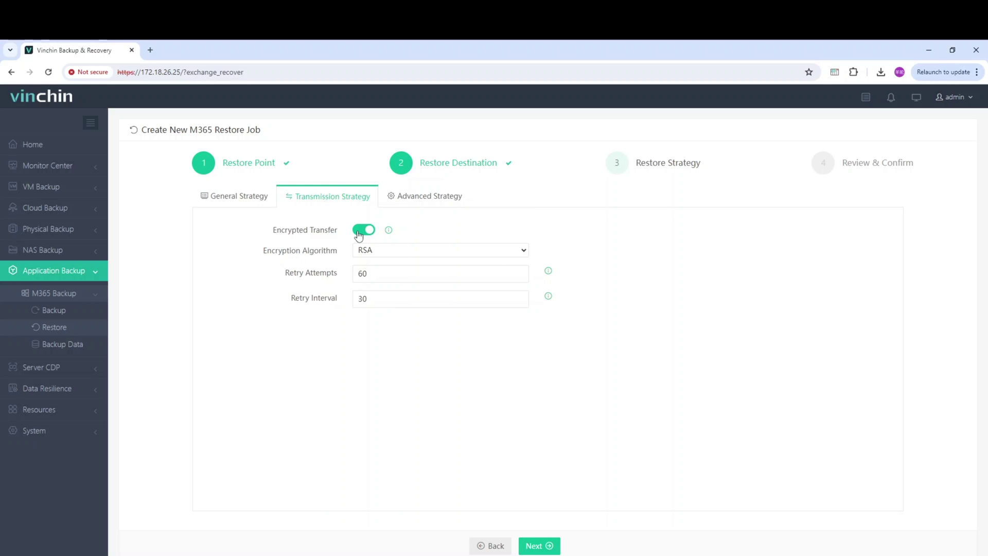
left_click(359, 232)
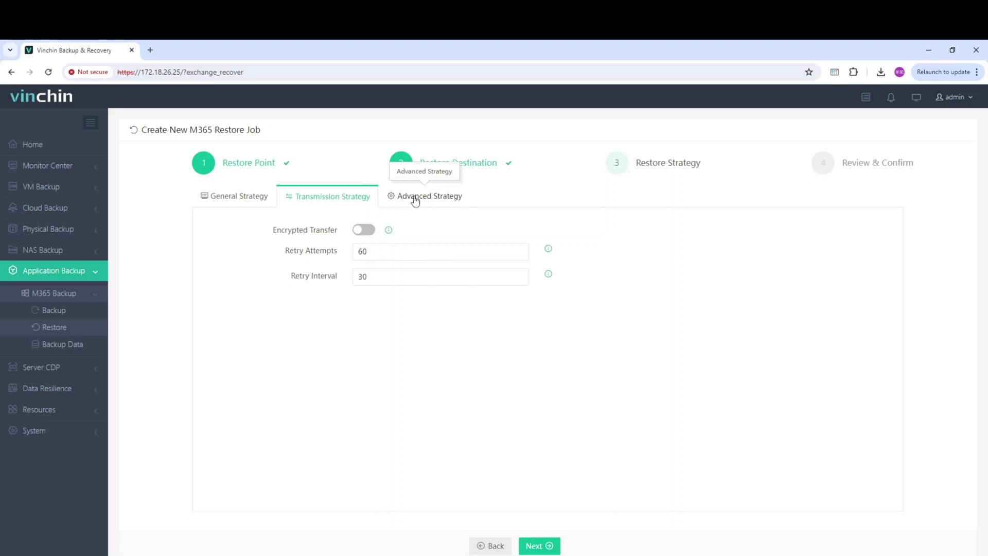
left_click(415, 201)
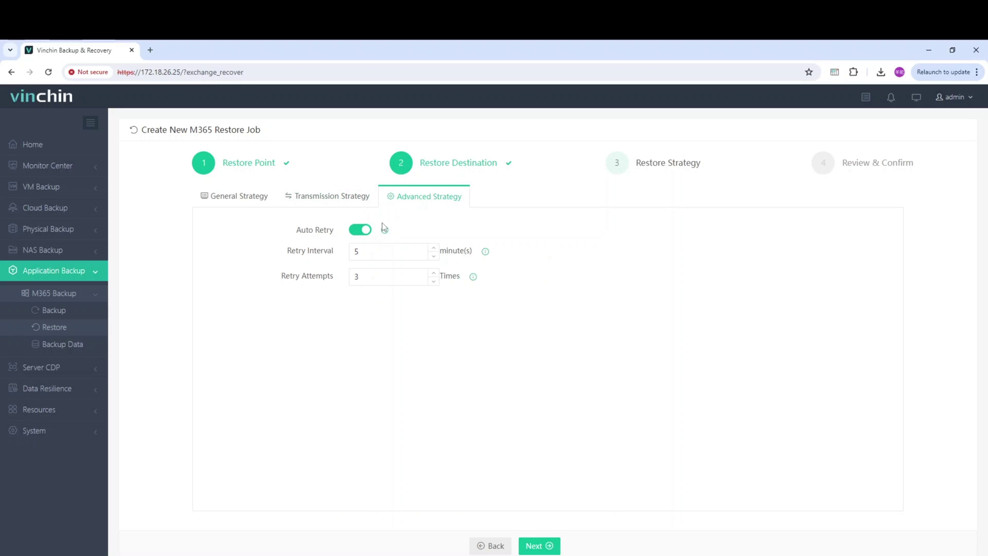
left_click(531, 546)
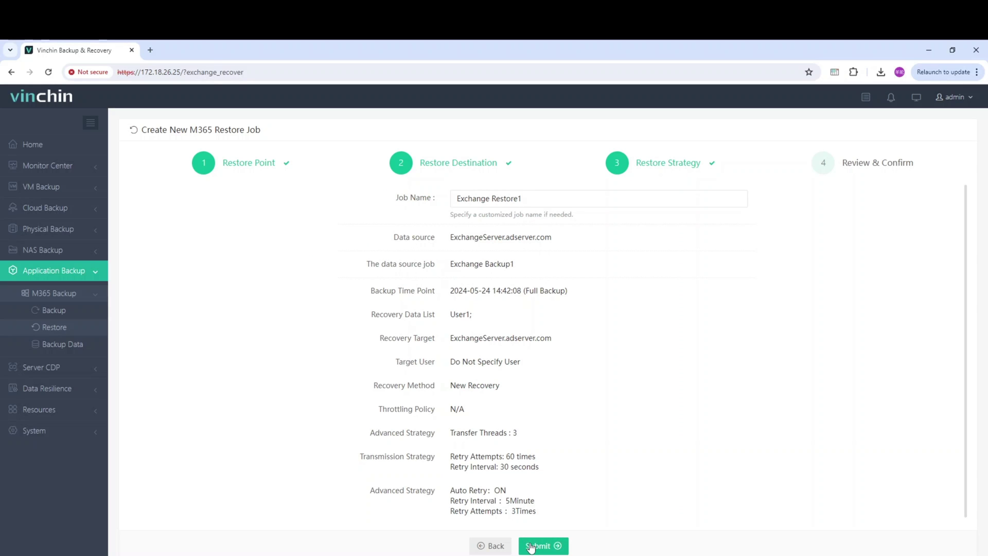
- Submit the Exchange Restore1 job from the Review & Confirm page
left_click(532, 546)
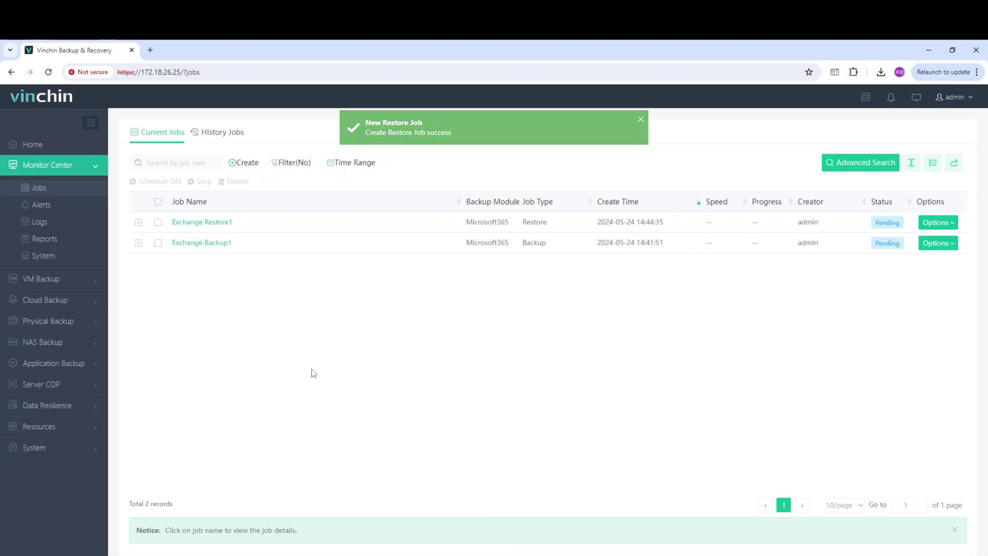
- Open the Exchange Restore1 job details to follow its running restore
left_click(202, 222)
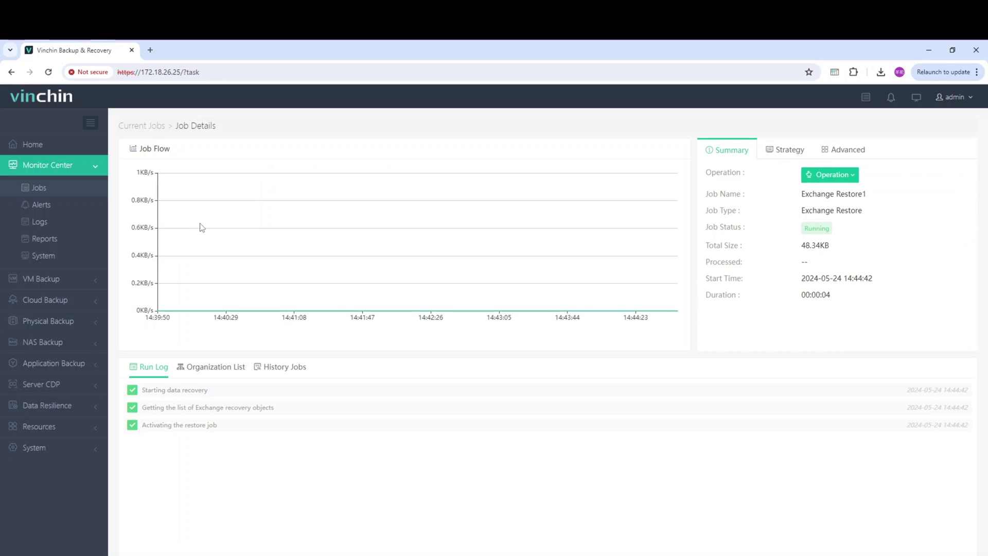